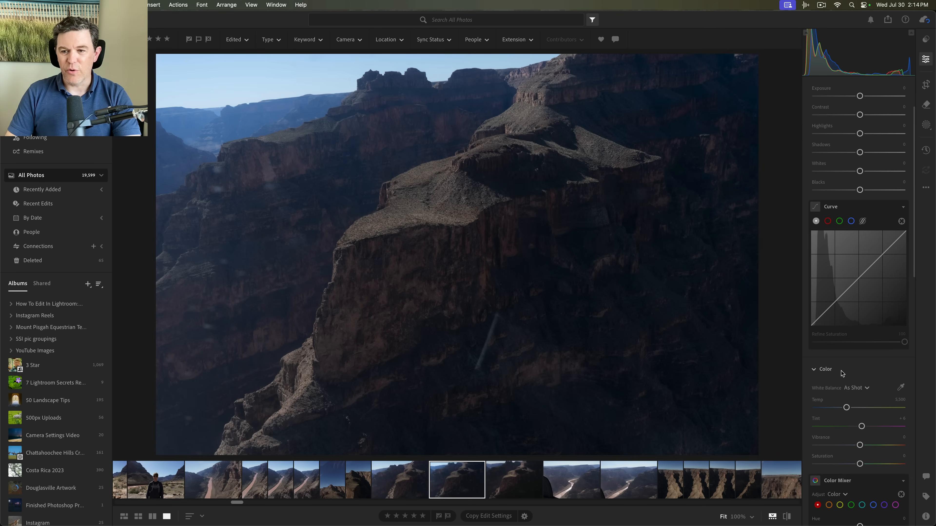
Step: Enable chromatic aberration removal in the photo's optics corrections
{"action": "scroll", "coordinate": [842, 373], "scroll_direction": "down", "scroll_amount": 20}
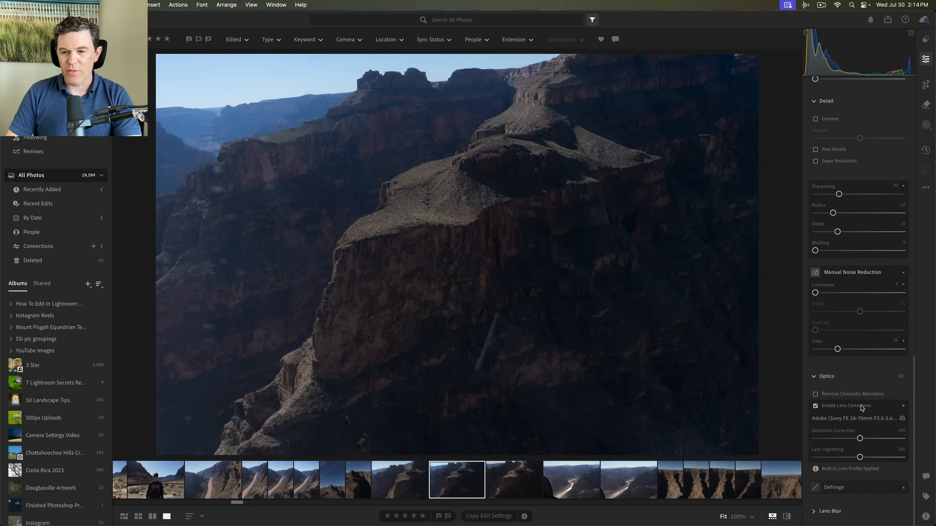
{"action": "left_click", "coordinate": [816, 394]}
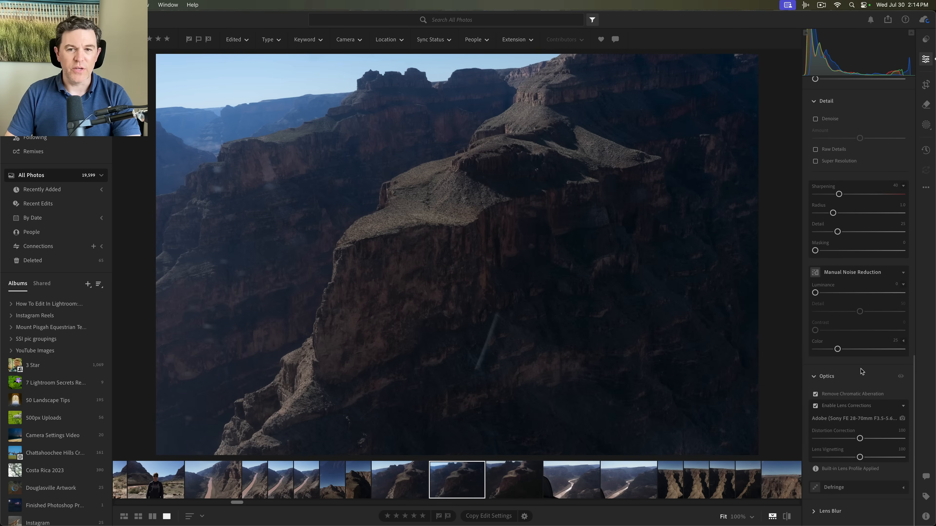
{"action": "scroll", "coordinate": [853, 371], "scroll_direction": "up", "scroll_amount": 20}
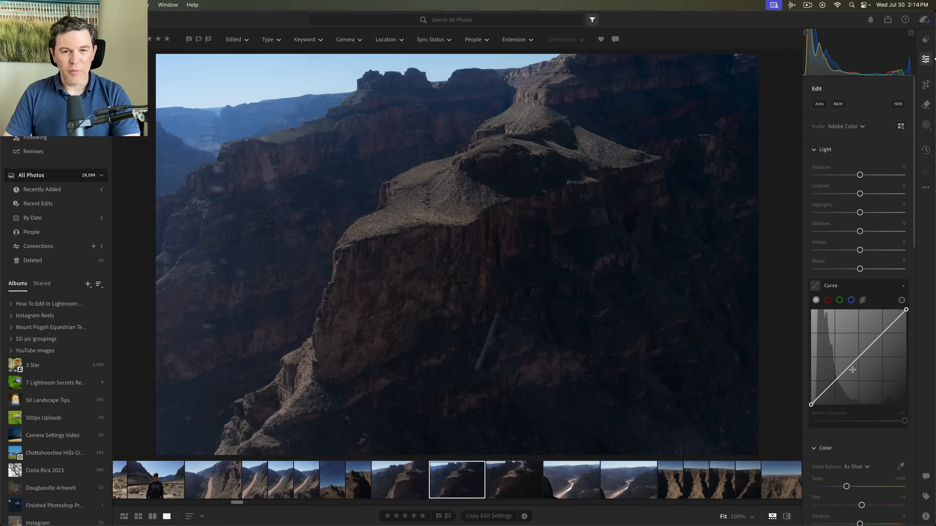
Step: Straighten the canyon photo by about +2.4 degrees, shift the image slightly right within the 3 x 2 crop, and apply it
{"action": "key", "text": "c"}
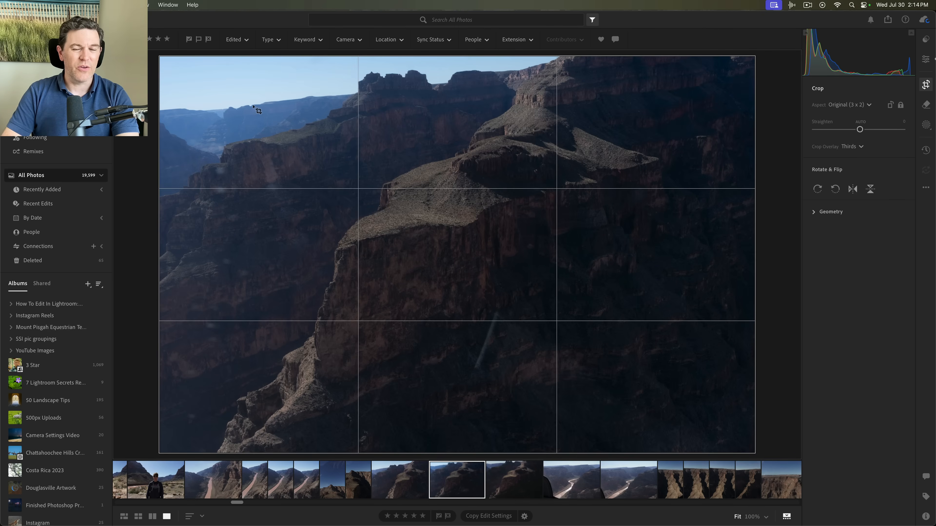
{"action": "left_click_drag", "start_coordinate": [860, 129], "coordinate": [863, 131]}
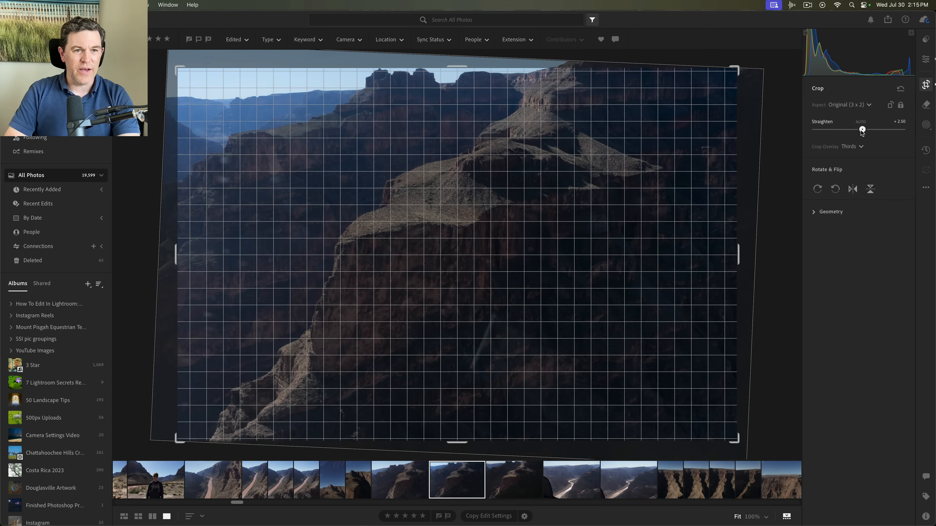
{"action": "left_click_drag", "start_coordinate": [862, 131], "coordinate": [863, 131]}
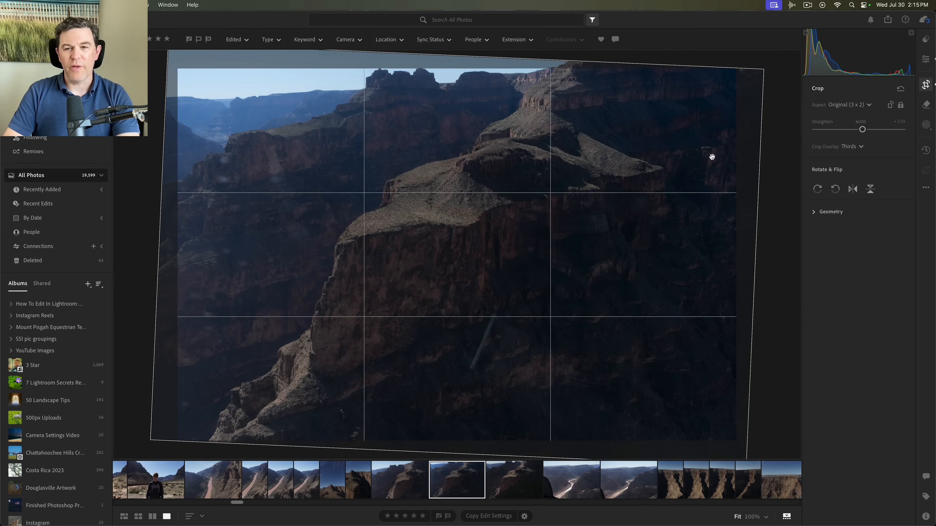
{"action": "mouse_move", "coordinate": [704, 181]}
{"action": "left_mouse_down"}
{"action": "mouse_move", "coordinate": [702, 174]}
{"action": "mouse_move", "coordinate": [717, 184]}
{"action": "left_mouse_up"}
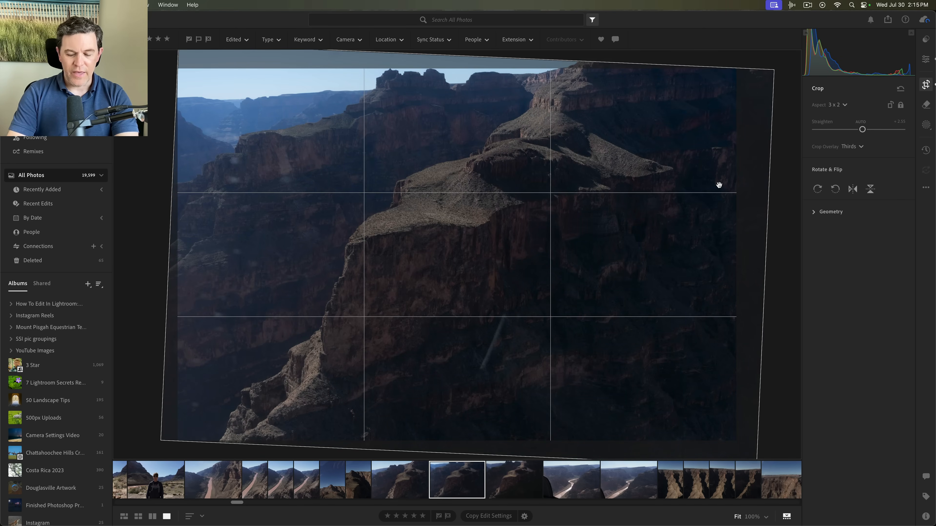
{"action": "key", "text": "Return"}
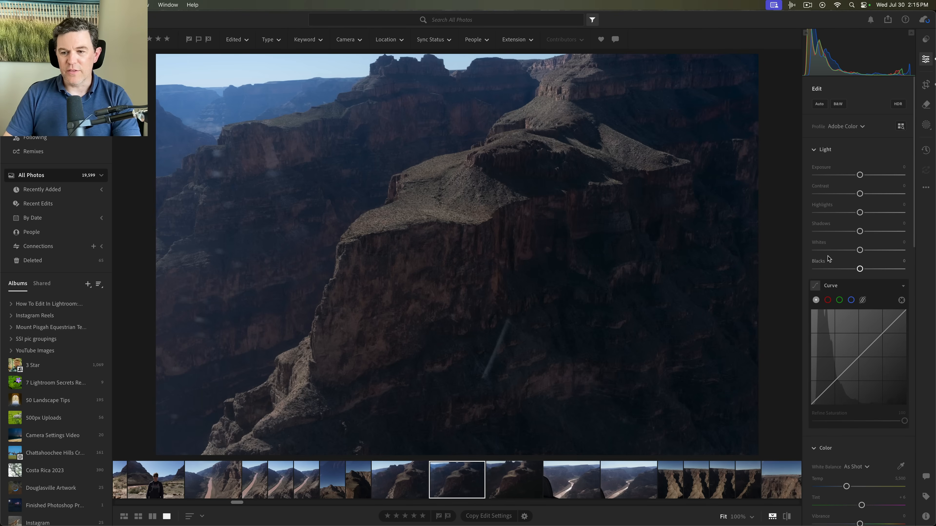
Step: Set the white balance to Cloudy and fine-tune the temperature to about 6,400
{"action": "scroll", "coordinate": [828, 258], "scroll_direction": "down", "scroll_amount": 8}
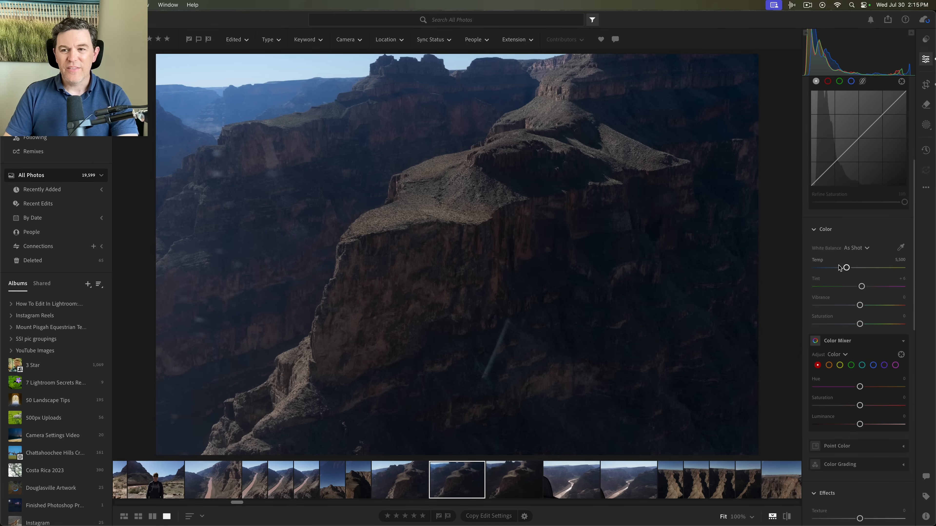
{"action": "left_click", "coordinate": [851, 251]}
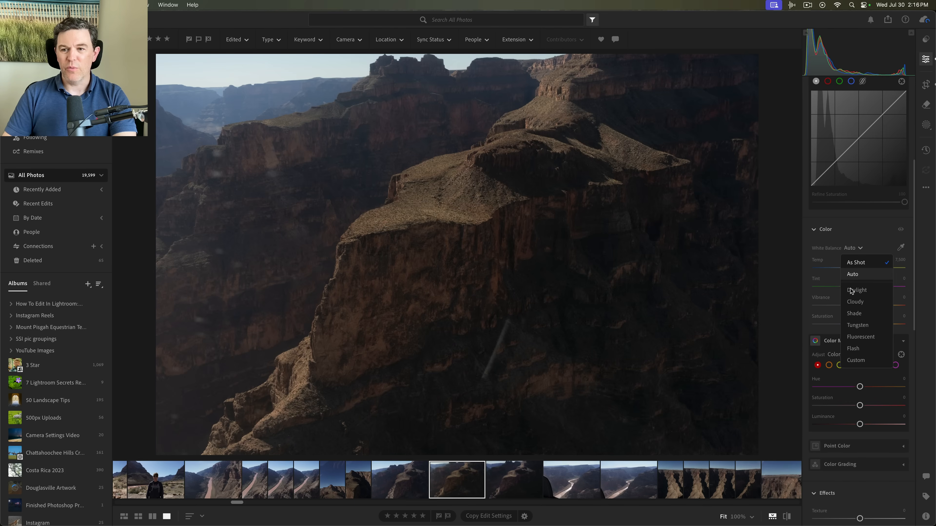
{"action": "left_click", "coordinate": [853, 303]}
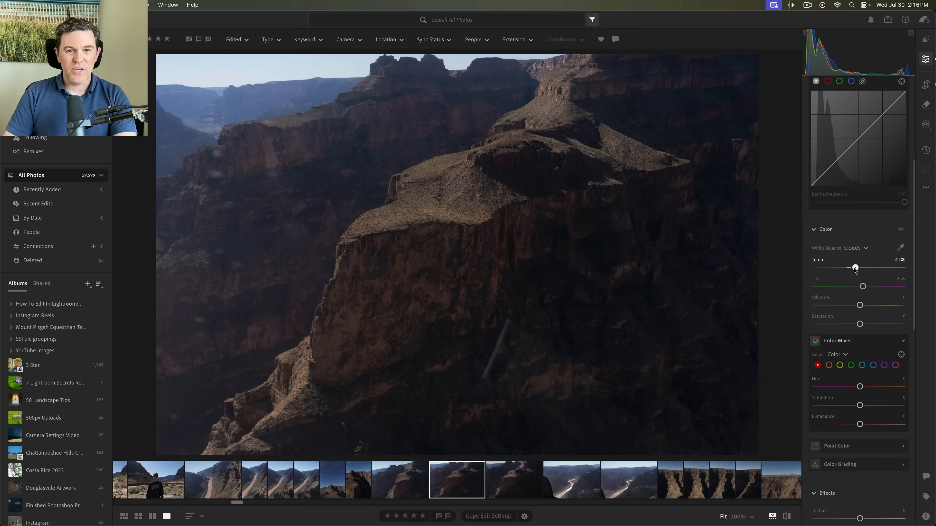
{"action": "left_click_drag", "start_coordinate": [855, 269], "coordinate": [853, 270]}
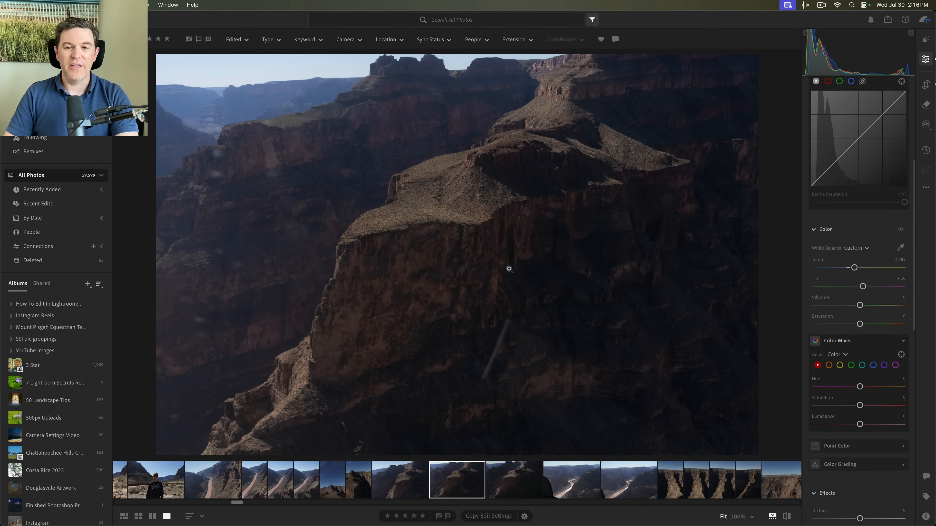
Step: Use the Remove tool to erase the pale streak on the lower dark cliff and the spots on the upper-left canyon wall
{"action": "key", "text": "h"}
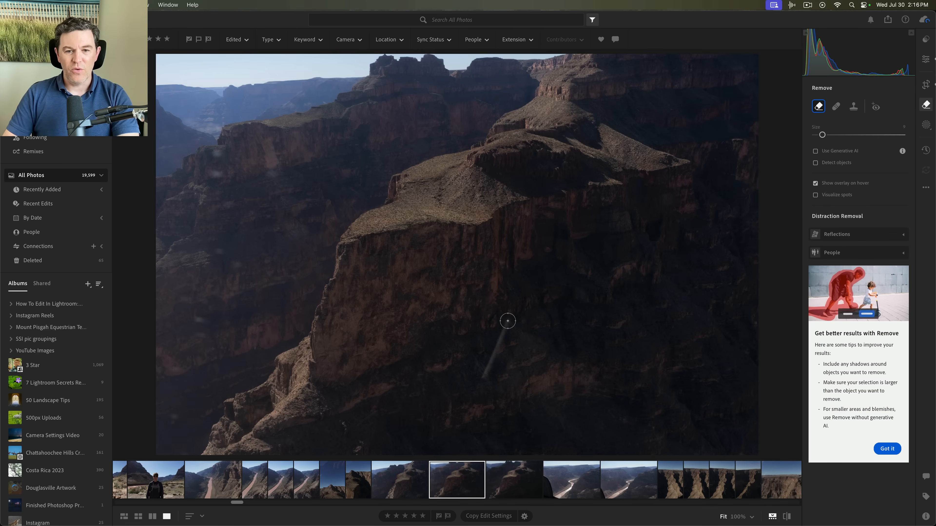
{"action": "left_click_drag", "start_coordinate": [506, 328], "coordinate": [482, 376]}
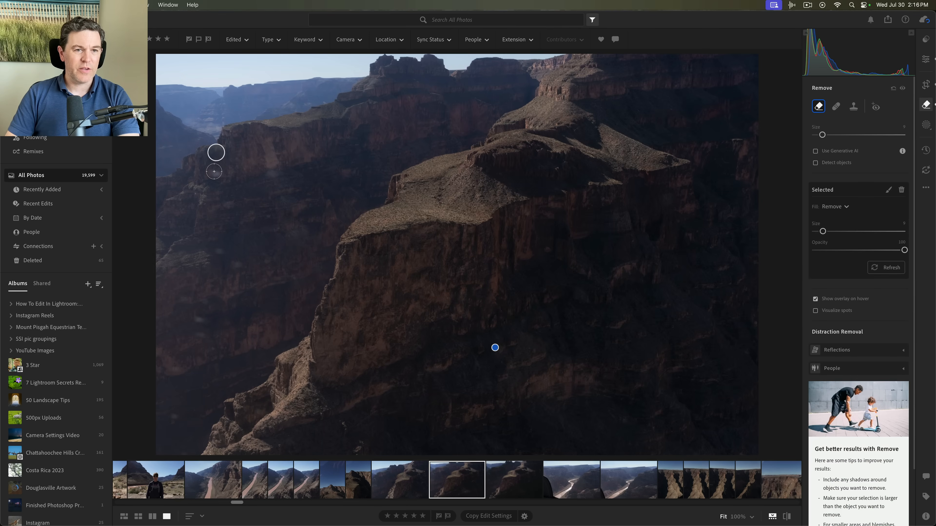
{"action": "left_click_drag", "start_coordinate": [215, 173], "coordinate": [215, 152]}
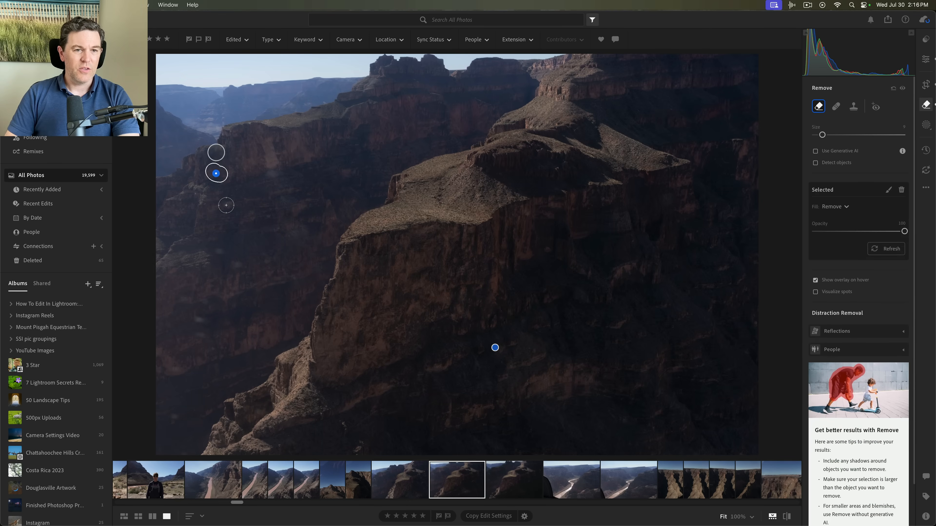
{"action": "left_click_drag", "start_coordinate": [229, 205], "coordinate": [239, 185]}
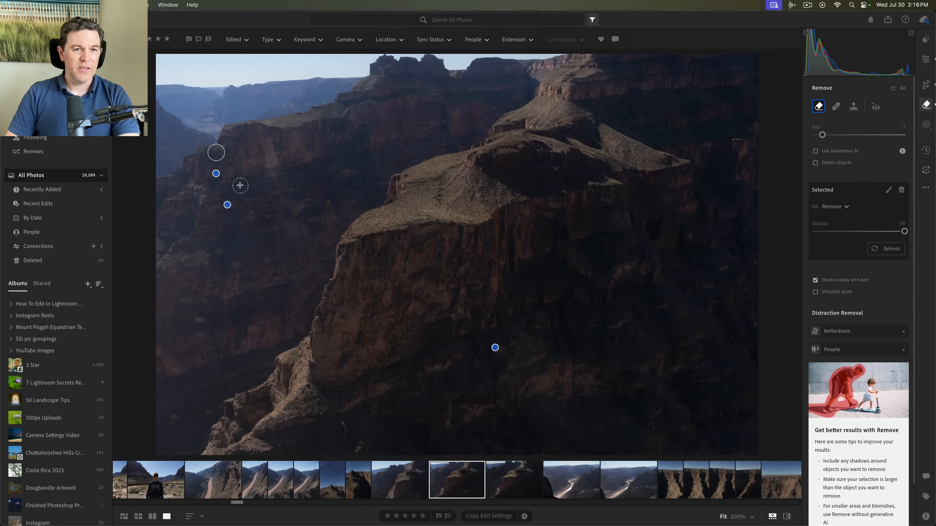
{"action": "left_click", "coordinate": [272, 173]}
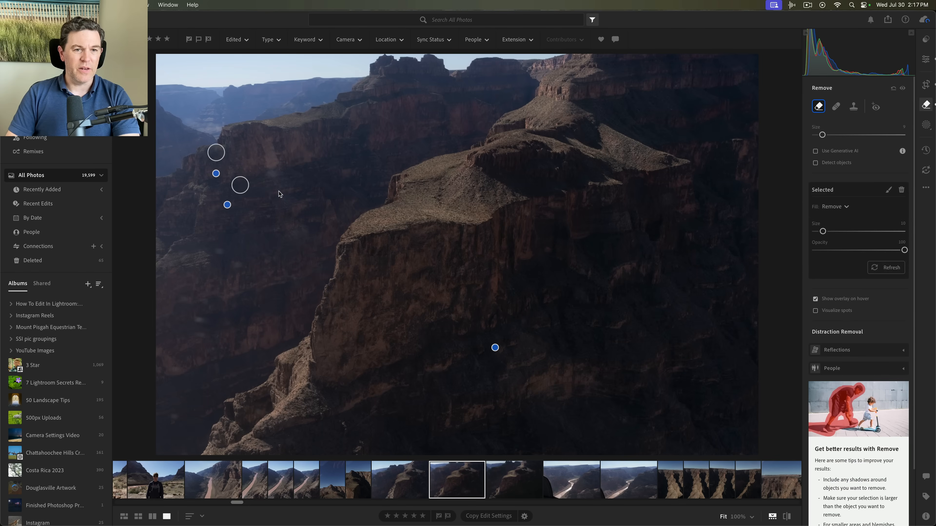
{"action": "mouse_move", "coordinate": [292, 225]}
{"action": "left_mouse_down"}
{"action": "mouse_move", "coordinate": [301, 231]}
{"action": "mouse_move", "coordinate": [284, 200]}
{"action": "left_mouse_up"}
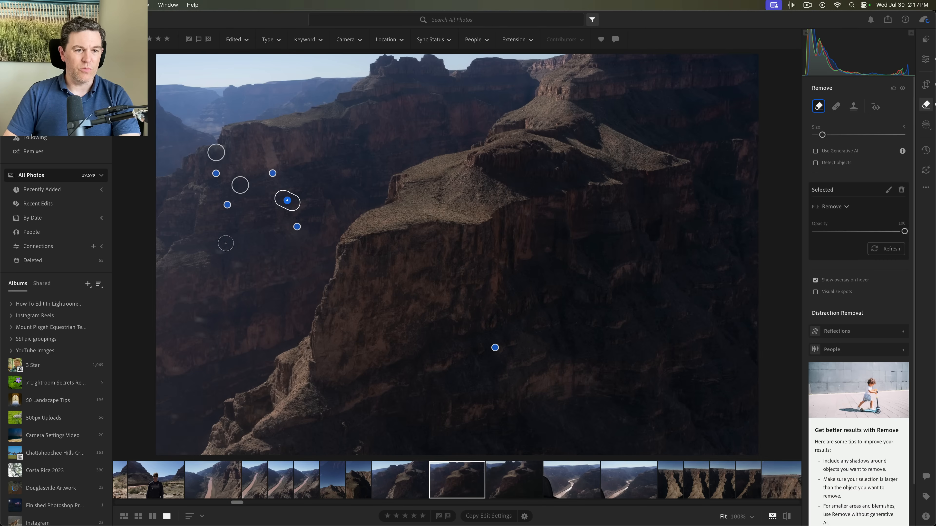
Step: Erase the remaining spots down the lower-left canyon wall and return to the editing controls
{"action": "left_click", "coordinate": [217, 251]}
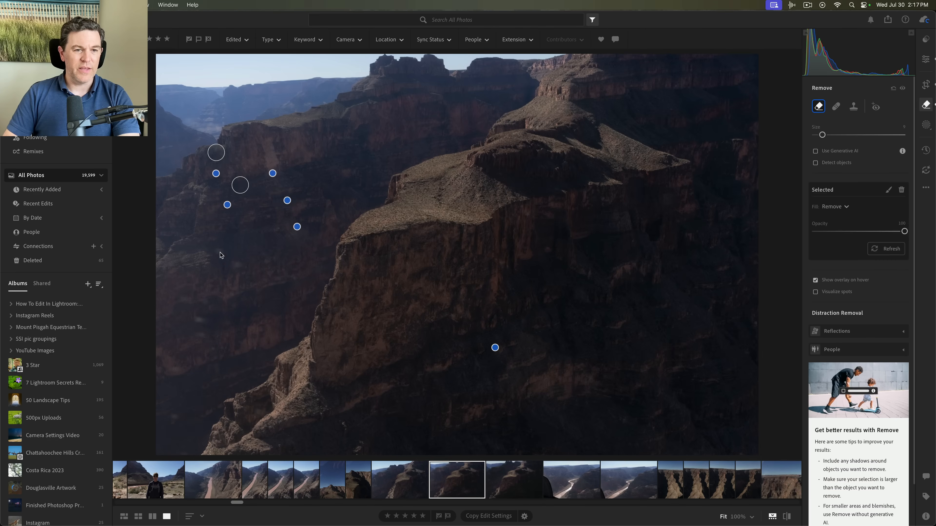
{"action": "left_click", "coordinate": [239, 263]}
{"action": "left_click", "coordinate": [206, 302]}
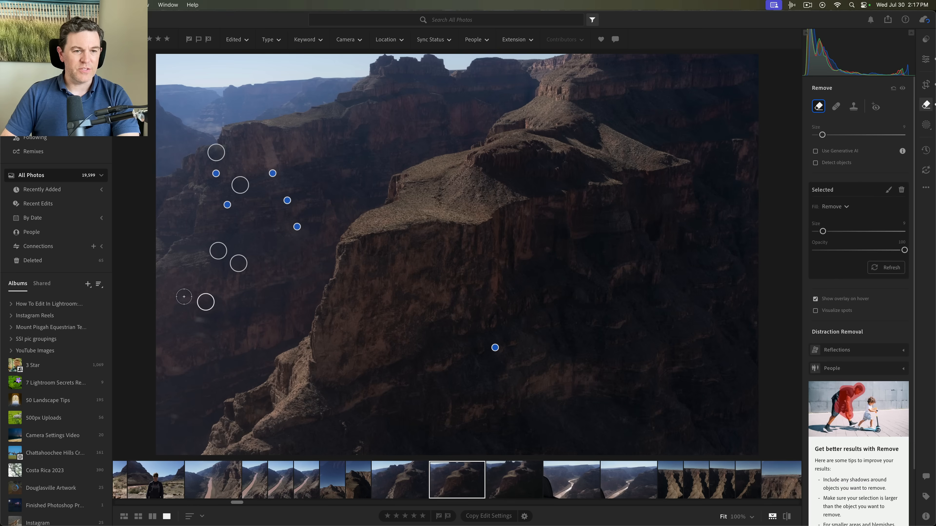
{"action": "left_click_drag", "start_coordinate": [181, 297], "coordinate": [184, 299]}
{"action": "left_click", "coordinate": [183, 298]}
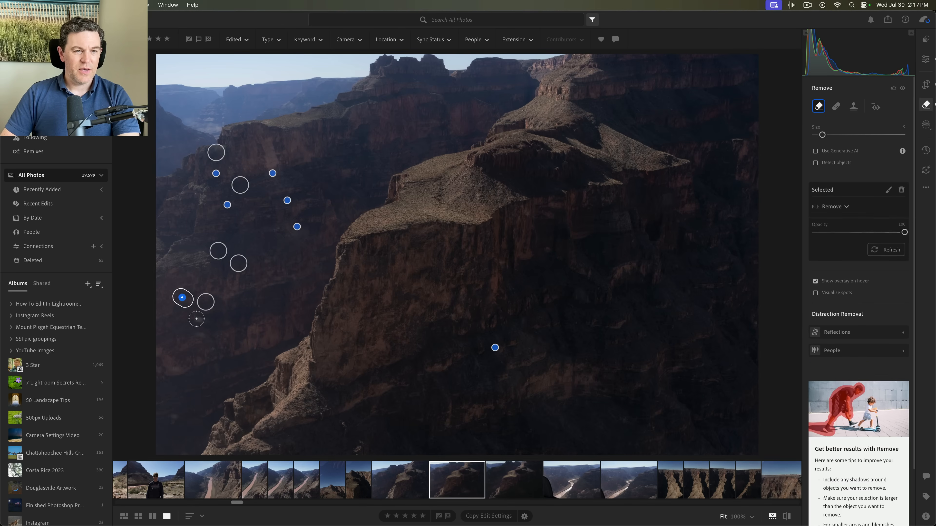
{"action": "mouse_move", "coordinate": [195, 334]}
{"action": "left_mouse_down"}
{"action": "mouse_move", "coordinate": [211, 325]}
{"action": "mouse_move", "coordinate": [201, 337]}
{"action": "left_mouse_up"}
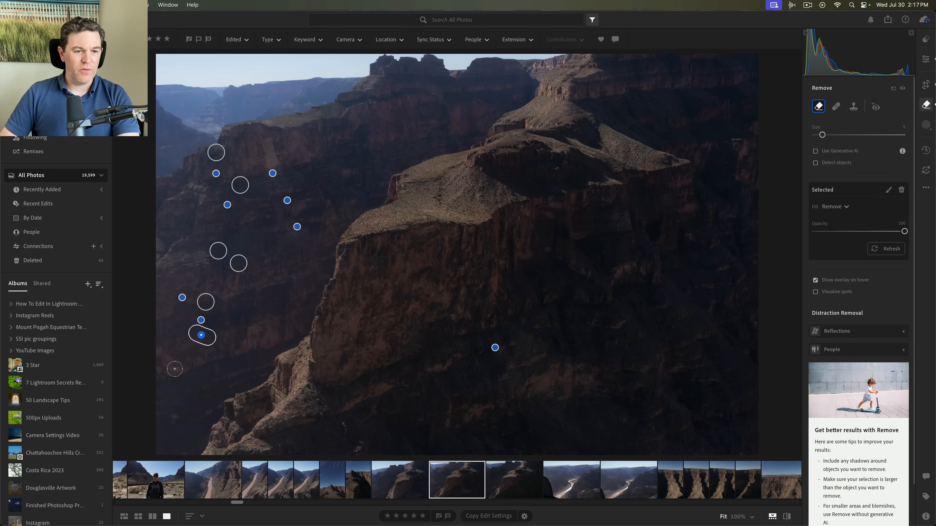
{"action": "left_click", "coordinate": [178, 371]}
{"action": "left_click", "coordinate": [173, 417]}
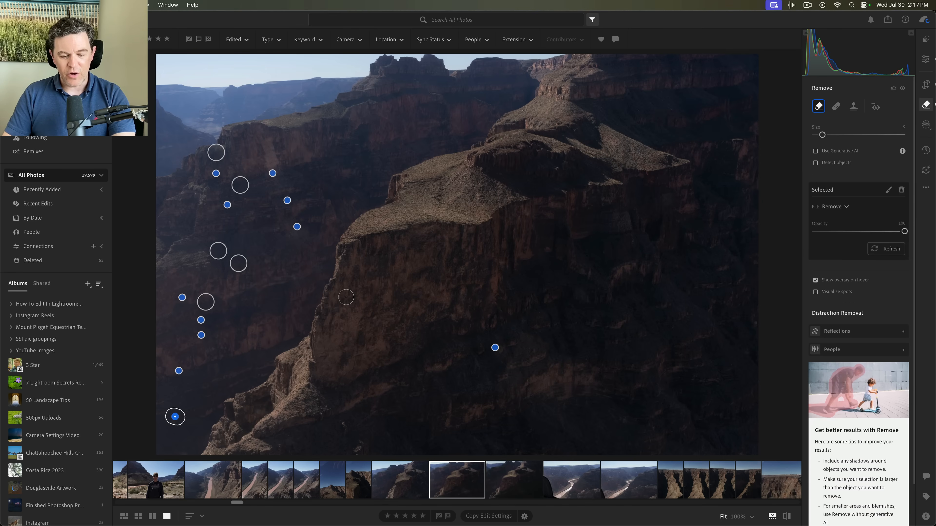
{"action": "key", "text": "e"}
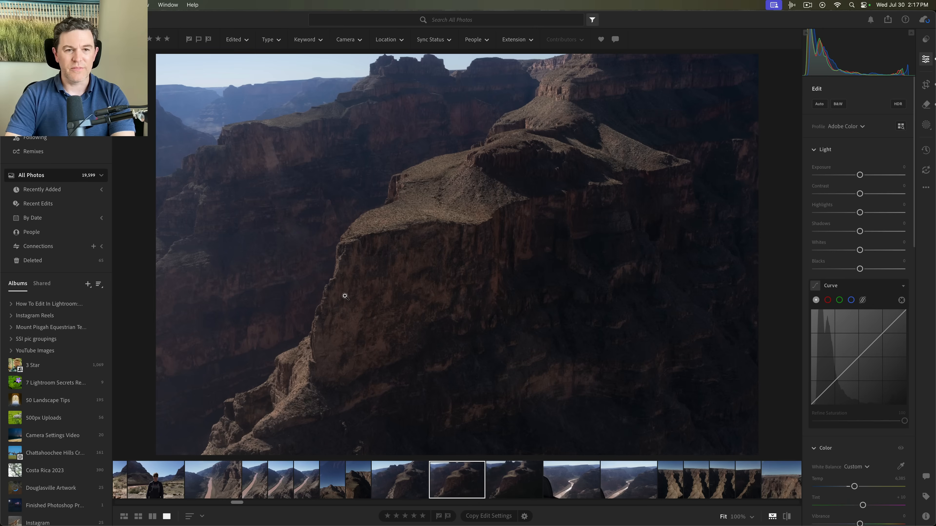
Step: Compare the edited photo with the original several times to check the spot removal and color changes
{"action": "key", "text": "backslash"}
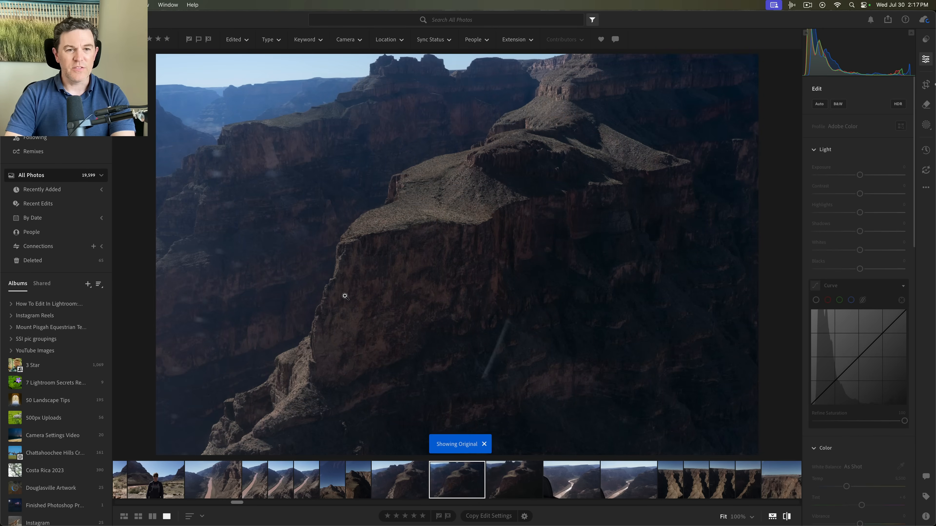
{"action": "key", "text": "backslash"}
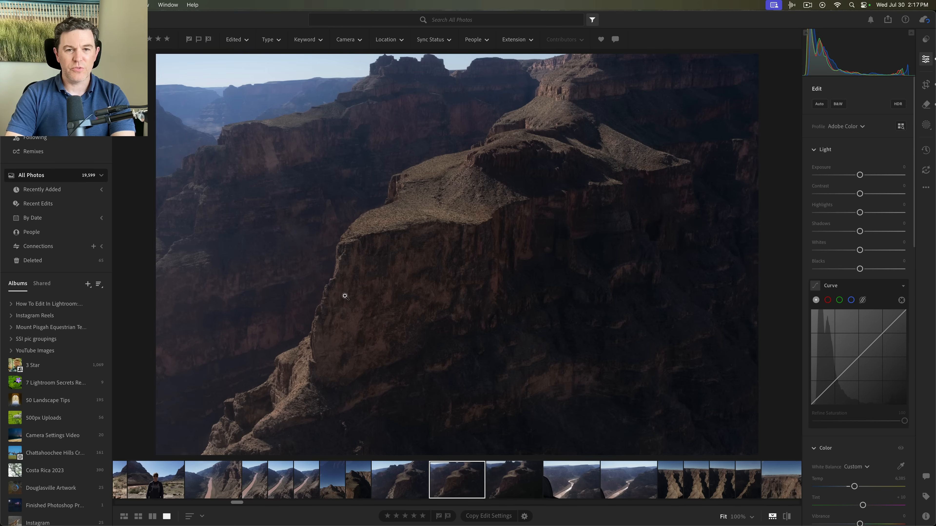
{"action": "key", "text": "backslash"}
{"action": "key", "text": "backslash"}
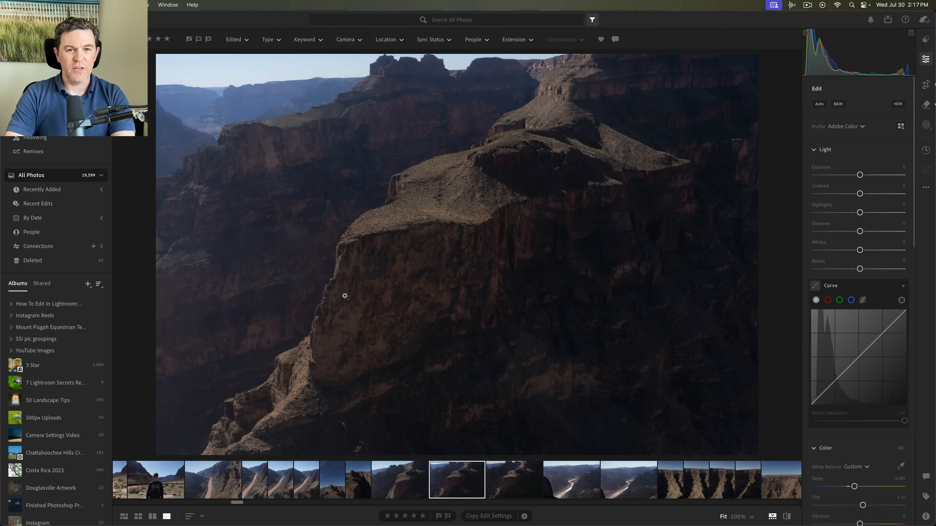
{"action": "key", "text": "backslash"}
{"action": "key", "text": "backslash"}
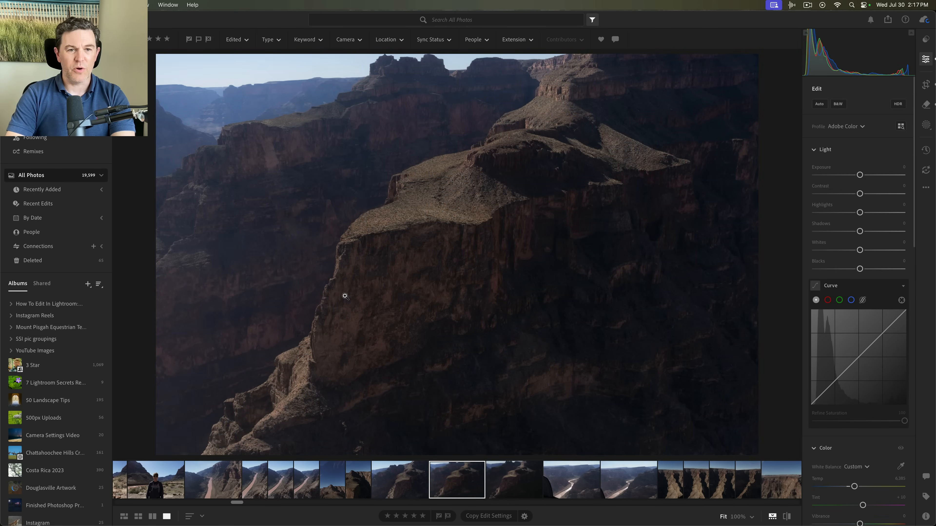
{"action": "key", "text": "backslash"}
{"action": "key", "text": "backslash"}
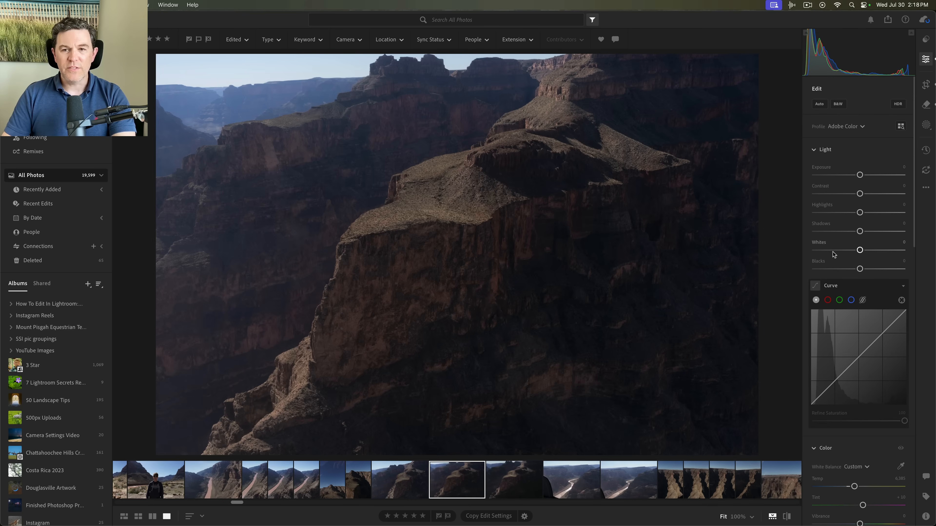
Step: Create a linear gradient mask running diagonally from the photo's lower-right corner up toward the central cliff, adjusting its extent
{"action": "key", "text": "m"}
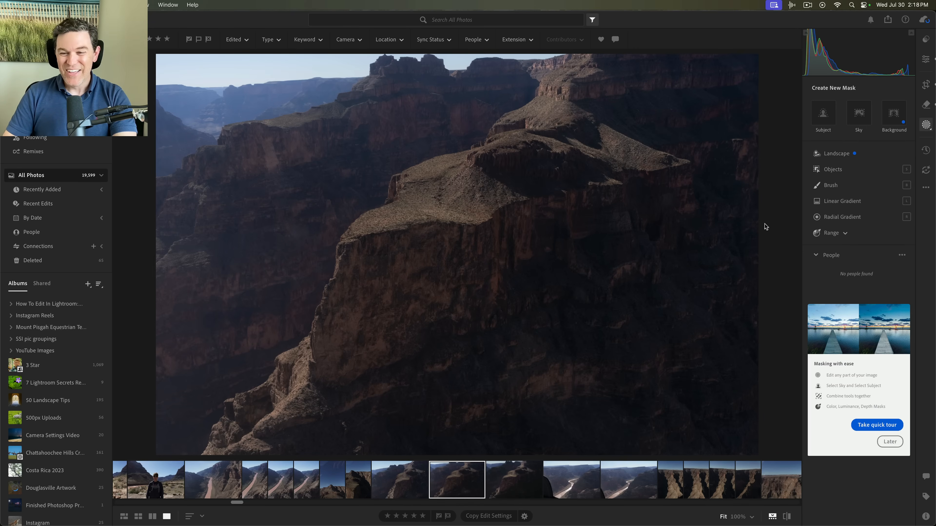
{"action": "left_click", "coordinate": [827, 201]}
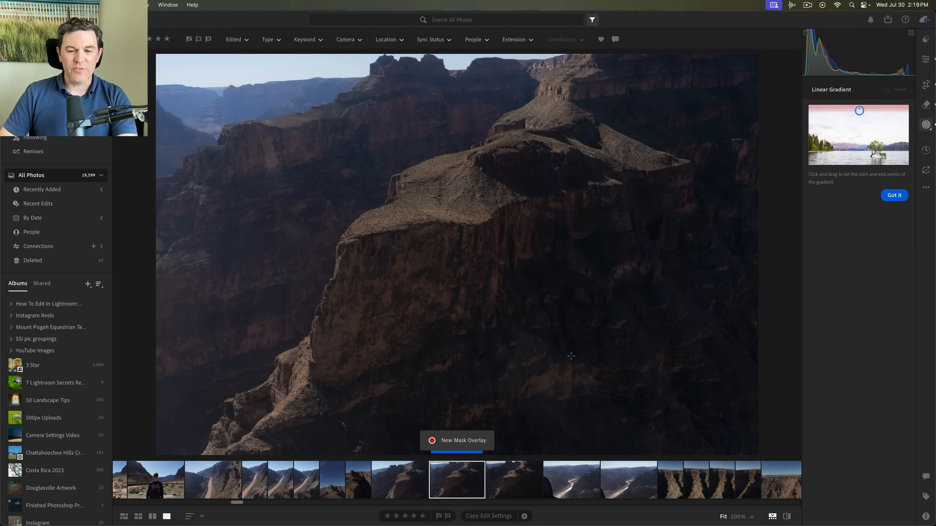
{"action": "left_click_drag", "start_coordinate": [667, 396], "coordinate": [584, 207]}
{"action": "left_click_drag", "start_coordinate": [670, 396], "coordinate": [711, 447]}
{"action": "left_click_drag", "start_coordinate": [529, 236], "coordinate": [520, 210]}
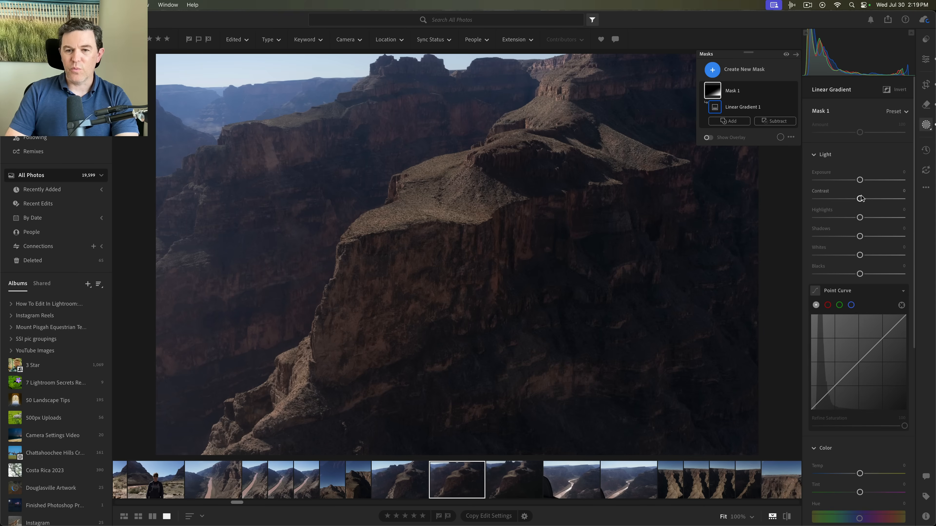
Step: Darken the area covered by the linear gradient by lowering its exposure to about -0.4
{"action": "left_click", "coordinate": [860, 180]}
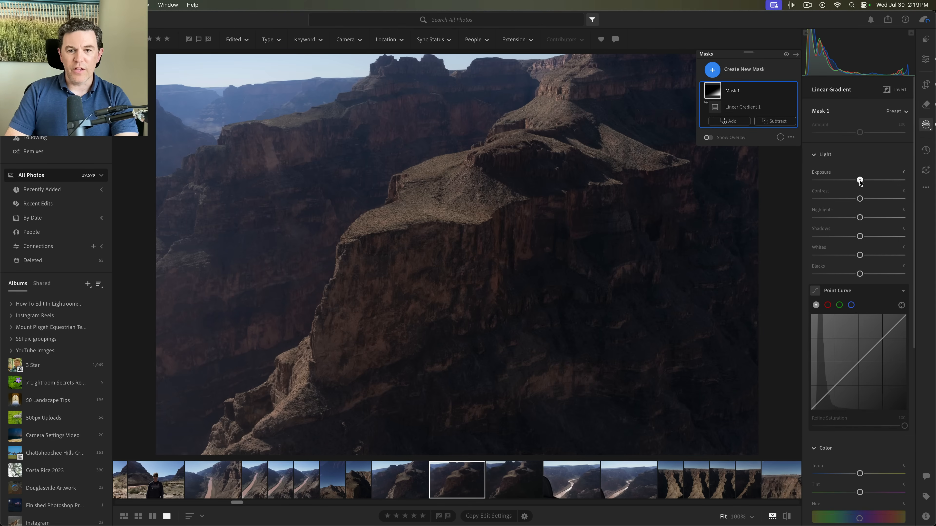
{"action": "left_click_drag", "start_coordinate": [859, 181], "coordinate": [857, 181]}
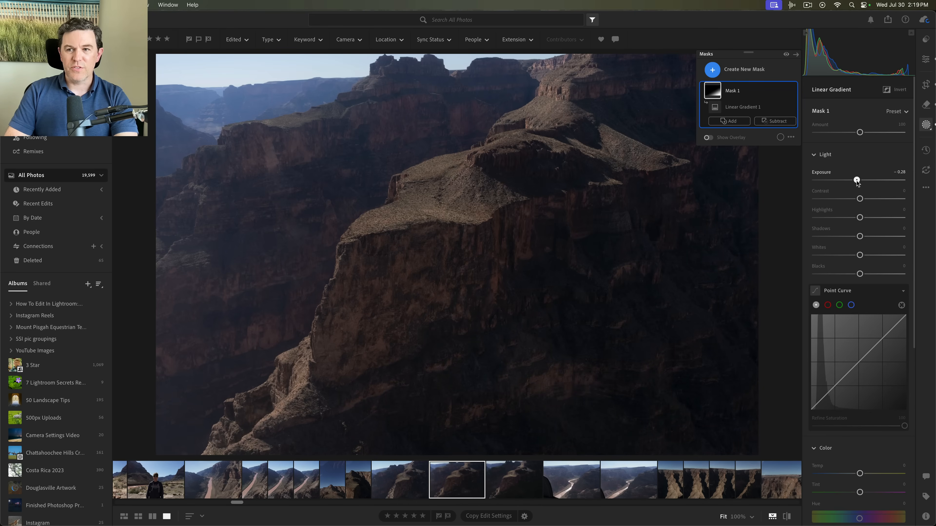
{"action": "mouse_move", "coordinate": [856, 182]}
{"action": "left_mouse_down"}
{"action": "mouse_move", "coordinate": [837, 182]}
{"action": "mouse_move", "coordinate": [855, 182]}
{"action": "left_mouse_up"}
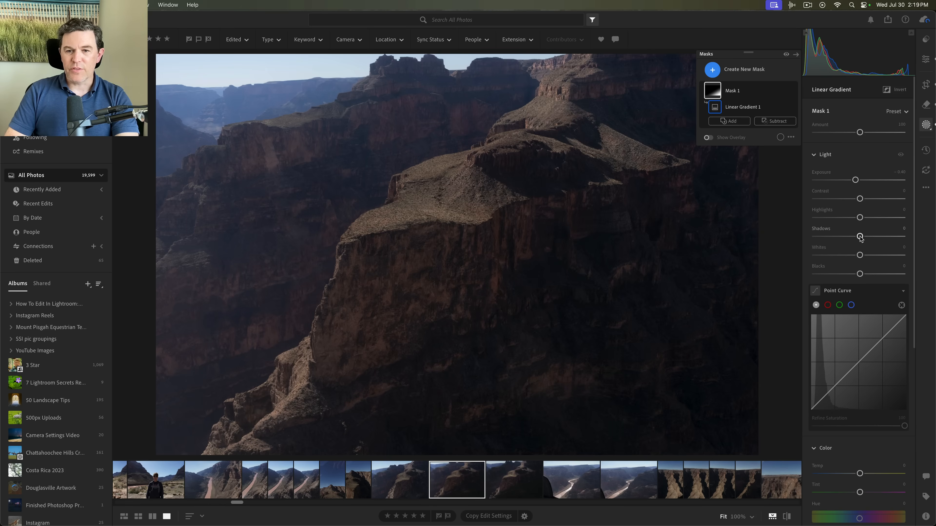
Step: Lower the shadows of the lower-right linear gradient mask to about -9
{"action": "left_click_drag", "start_coordinate": [860, 237], "coordinate": [855, 239]}
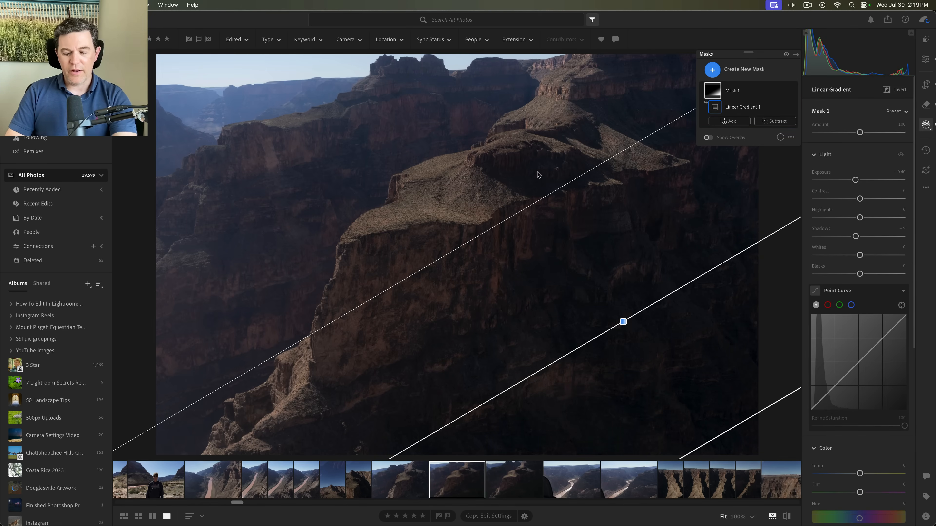
Step: Add a second linear gradient mask running diagonally from the upper-left sky toward the central cliff and reduce its highlights to -37
{"action": "key", "text": "l"}
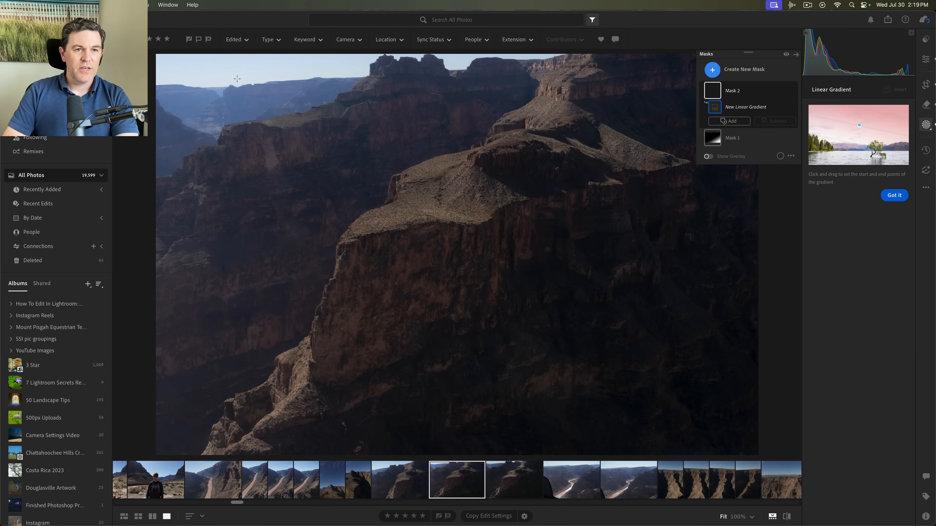
{"action": "left_click_drag", "start_coordinate": [225, 85], "coordinate": [389, 248]}
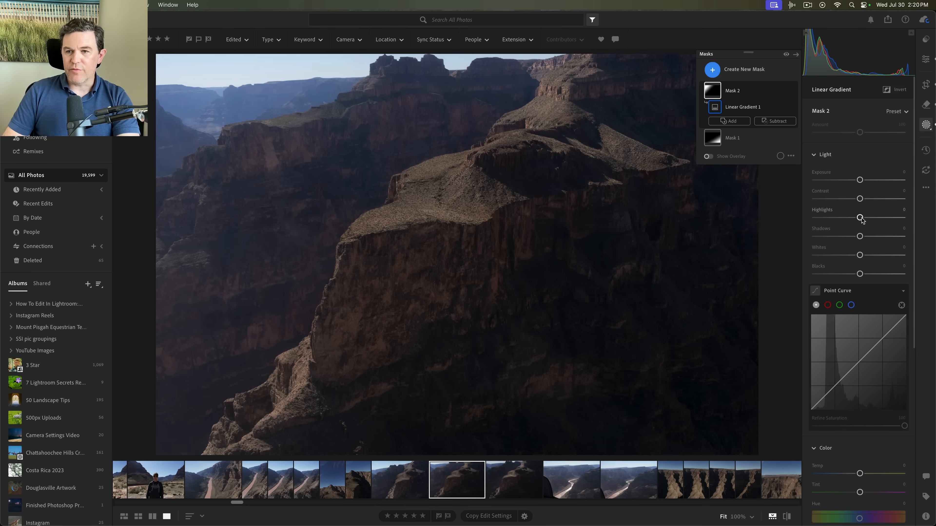
{"action": "left_click_drag", "start_coordinate": [860, 218], "coordinate": [844, 218]}
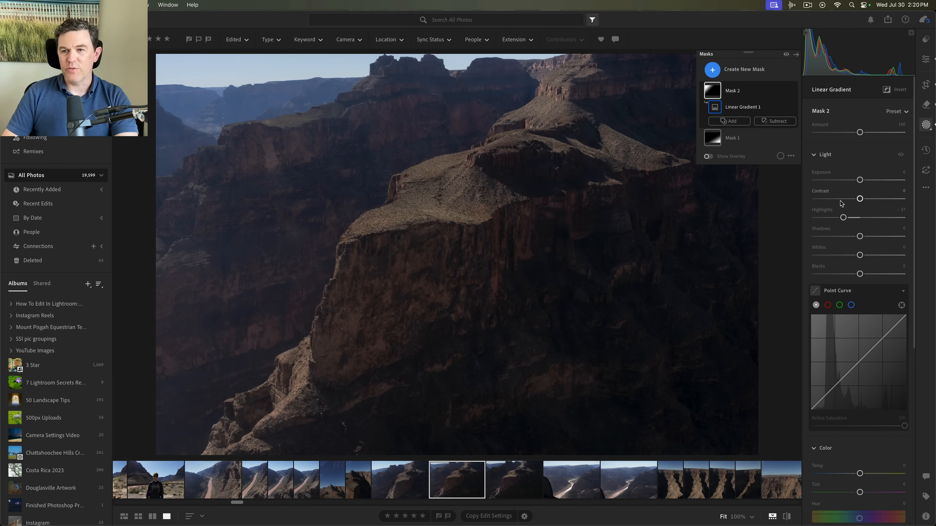
Step: Raise Dehaze slightly, to about +4, for the upper-left linear gradient mask
{"action": "scroll", "coordinate": [848, 276], "scroll_direction": "down", "scroll_amount": 10}
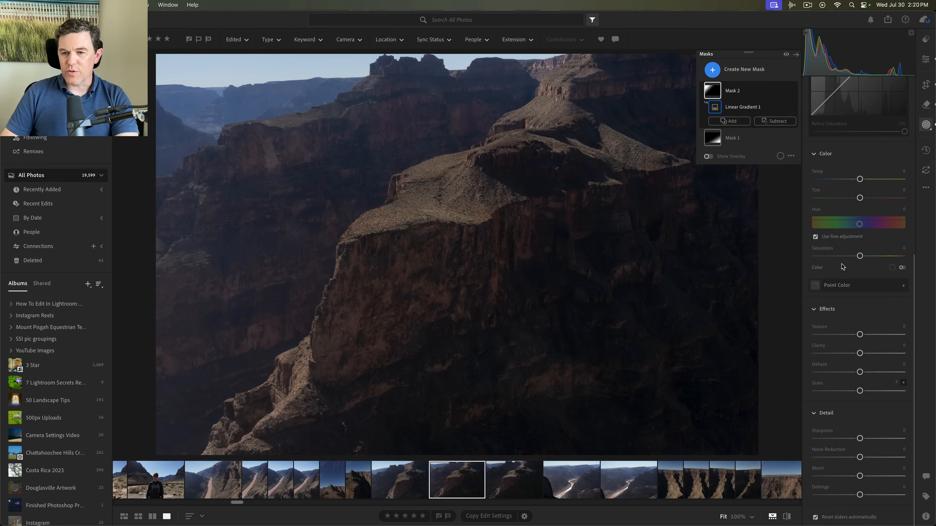
{"action": "left_click", "coordinate": [860, 372]}
{"action": "left_click_drag", "start_coordinate": [860, 373], "coordinate": [861, 373]}
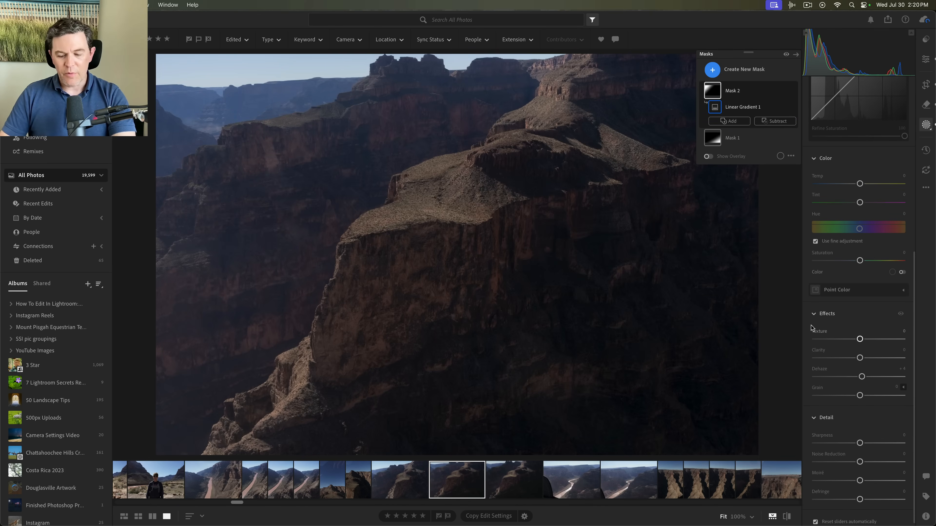
Step: Return to the main editing controls and compare the edited photo with the original twice
{"action": "key", "text": "e"}
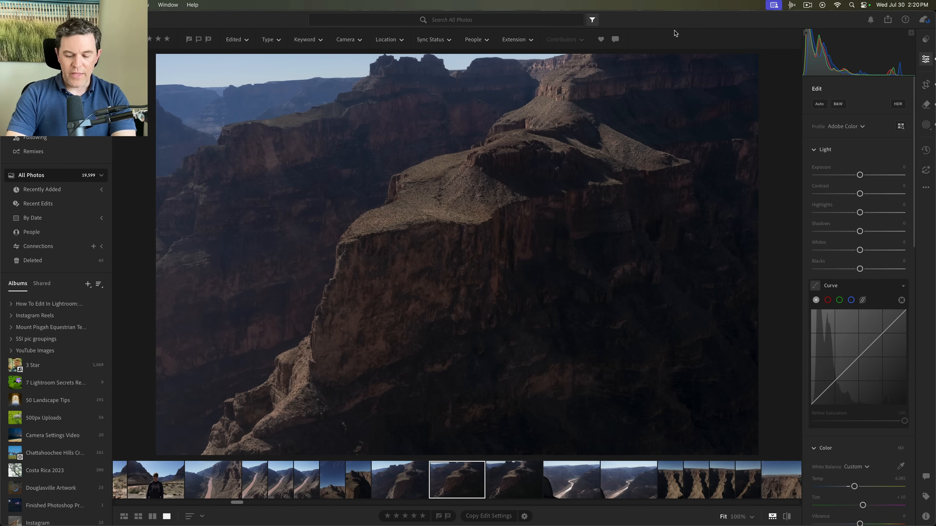
{"action": "key", "text": "backslash"}
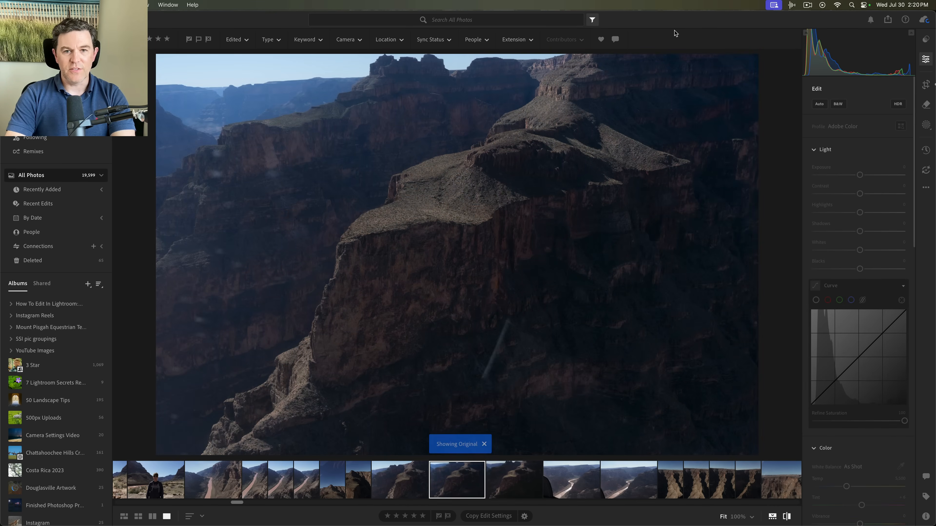
{"action": "key", "text": "backslash"}
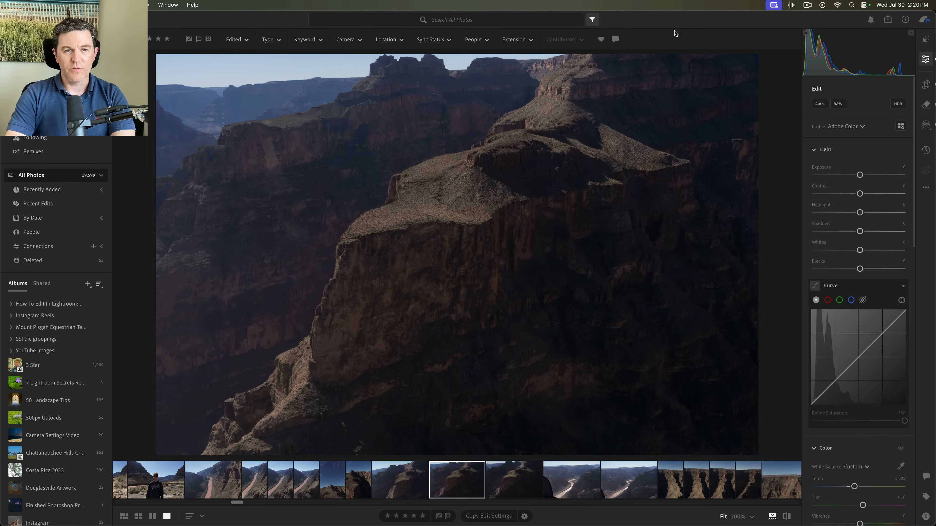
{"action": "key", "text": "backslash"}
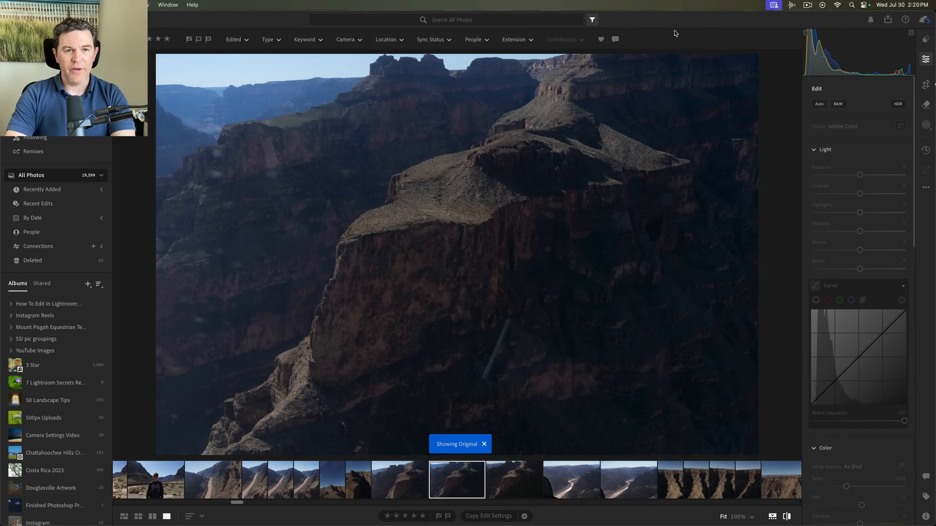
{"action": "key", "text": "backslash"}
Step: Reopen the masks and lower the exposure of the upper-left gradient, Mask 2, to -0.40
{"action": "key", "text": "m"}
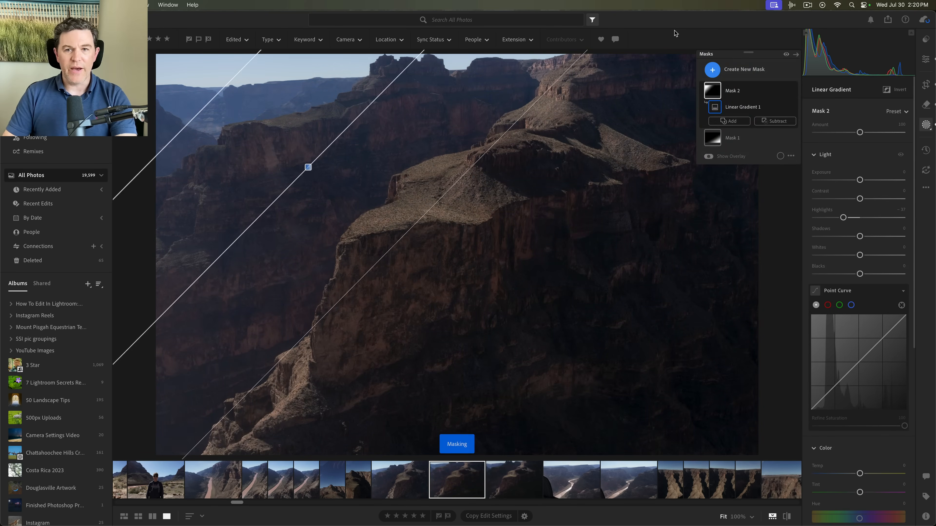
{"action": "left_click", "coordinate": [713, 94]}
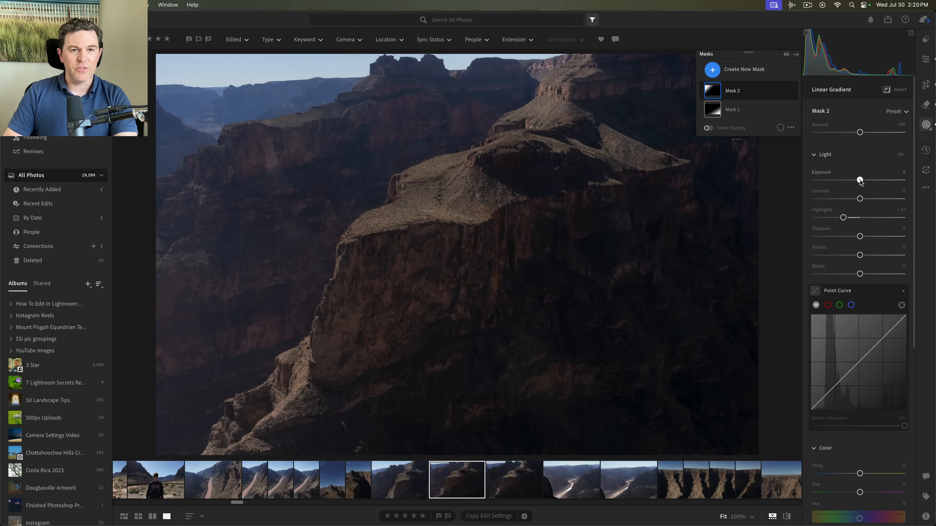
{"action": "left_click_drag", "start_coordinate": [860, 181], "coordinate": [855, 182]}
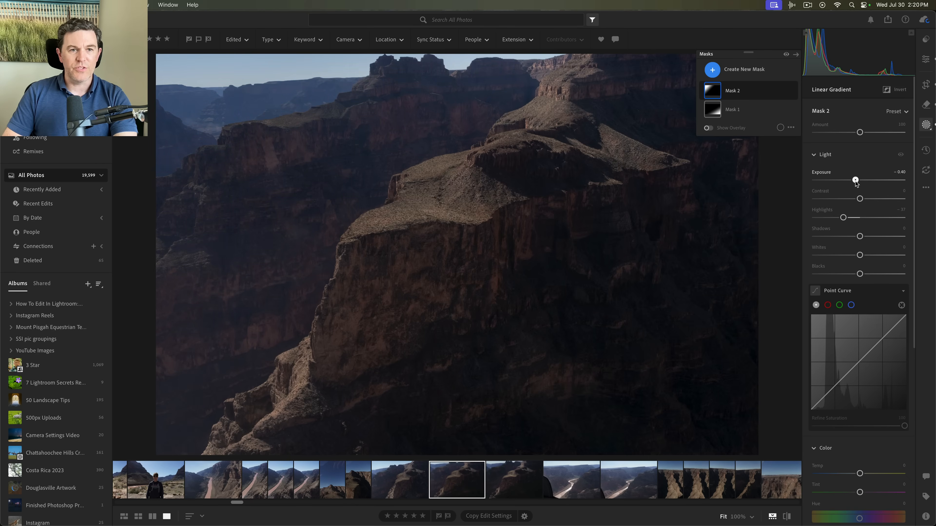
Step: Add a radial gradient mask over the sunlit plateau, shaping it into a narrow, tilted ellipse that follows the ridge
{"action": "mouse_move", "coordinate": [454, 213]}
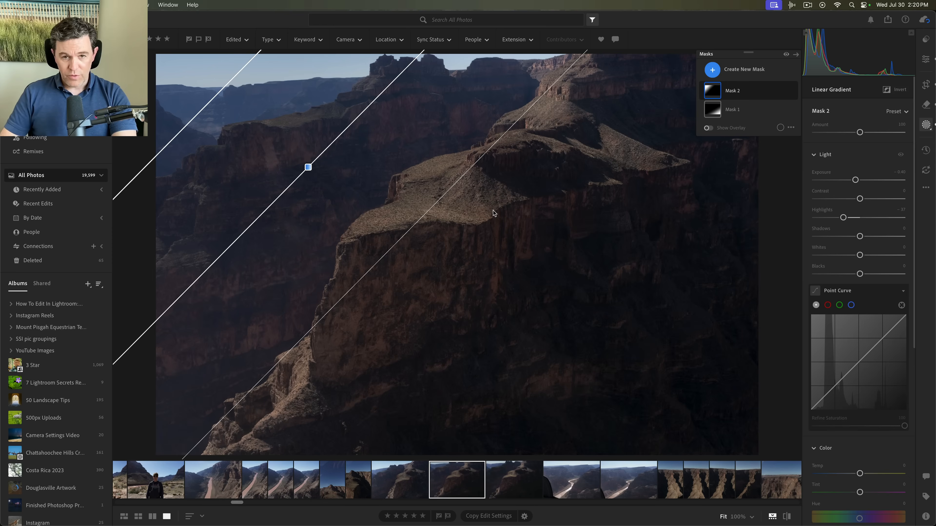
{"action": "key", "text": "shift+m"}
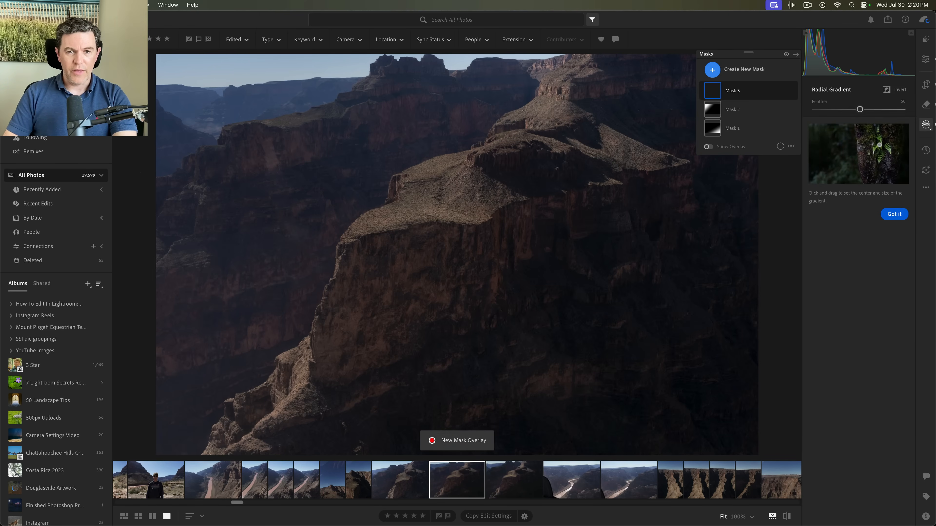
{"action": "left_click_drag", "start_coordinate": [434, 217], "coordinate": [655, 147]}
{"action": "left_click_drag", "start_coordinate": [571, 281], "coordinate": [612, 224]}
{"action": "left_click_drag", "start_coordinate": [399, 244], "coordinate": [461, 221]}
{"action": "left_click_drag", "start_coordinate": [521, 256], "coordinate": [478, 201]}
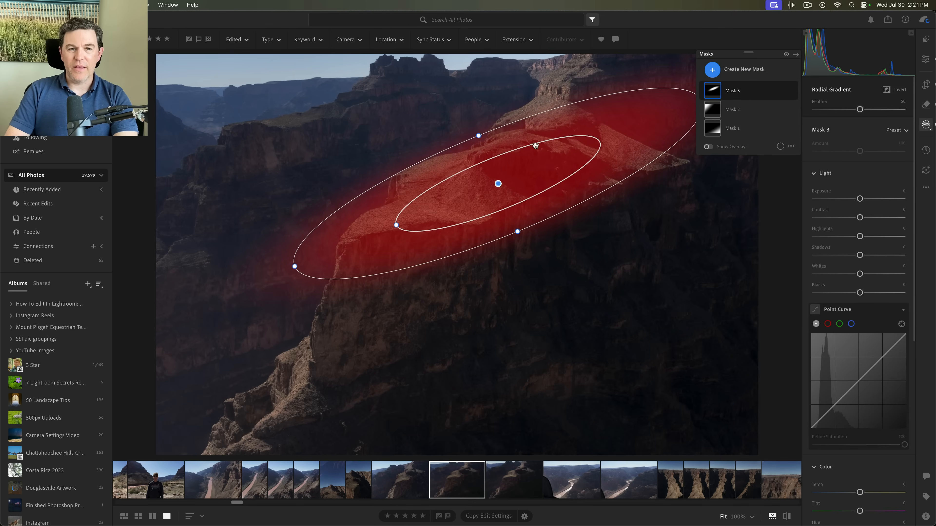
{"action": "left_click_drag", "start_coordinate": [293, 267], "coordinate": [333, 249]}
{"action": "left_click_drag", "start_coordinate": [482, 187], "coordinate": [481, 188]}
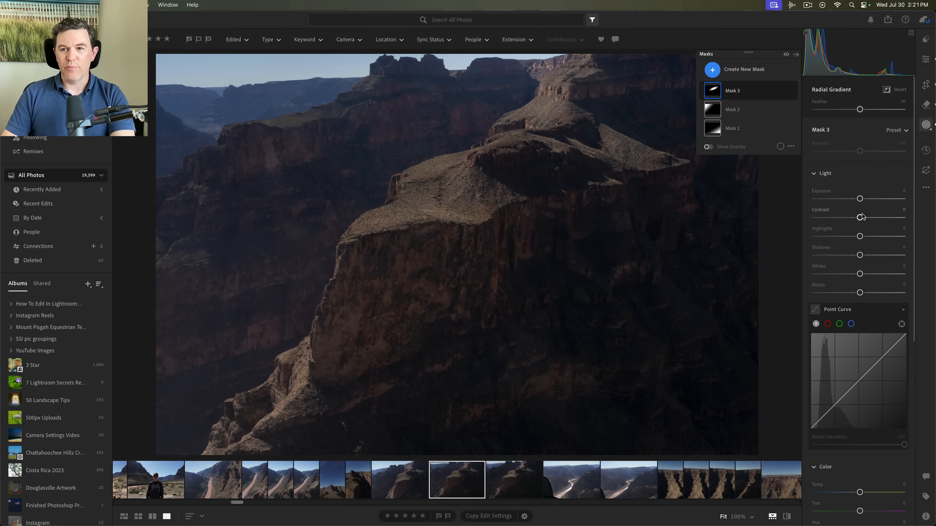
Step: Try an exposure change on the plateau's radial mask, reset it to 0, and raise the whites to about +9
{"action": "left_click_drag", "start_coordinate": [861, 200], "coordinate": [859, 199]}
{"action": "double_click", "coordinate": [860, 199]}
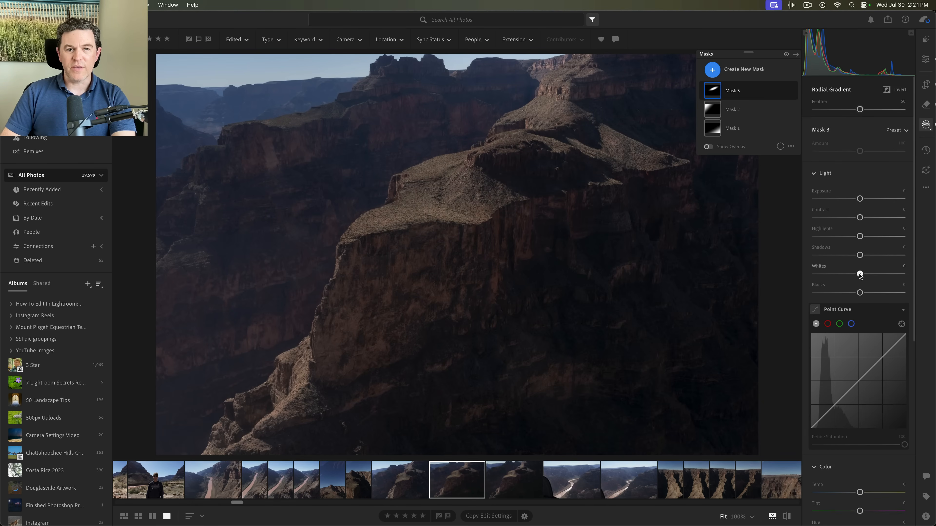
{"action": "mouse_move", "coordinate": [859, 275]}
{"action": "left_mouse_down"}
{"action": "mouse_move", "coordinate": [904, 274]}
{"action": "mouse_move", "coordinate": [863, 276]}
{"action": "left_mouse_up"}
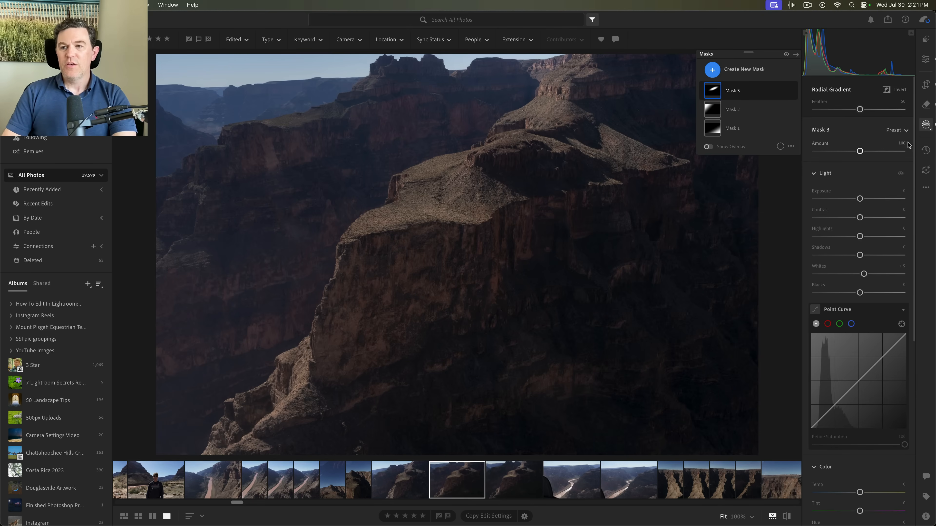
Step: Toggle the plateau mask's light adjustments to compare the effect, and raise its whites to about +11
{"action": "left_click", "coordinate": [901, 174]}
{"action": "left_click", "coordinate": [901, 174]}
{"action": "left_click", "coordinate": [901, 174]}
{"action": "left_click", "coordinate": [900, 174]}
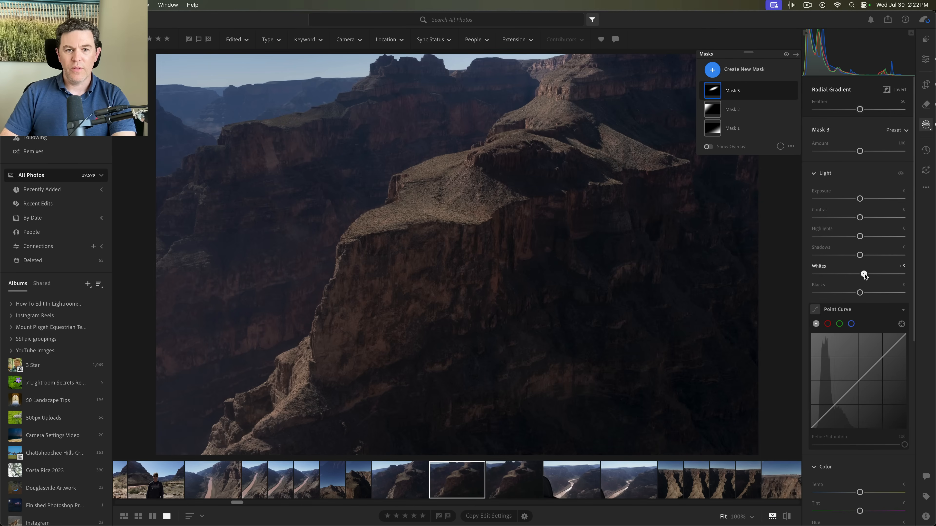
{"action": "left_click_drag", "start_coordinate": [864, 274], "coordinate": [866, 275]}
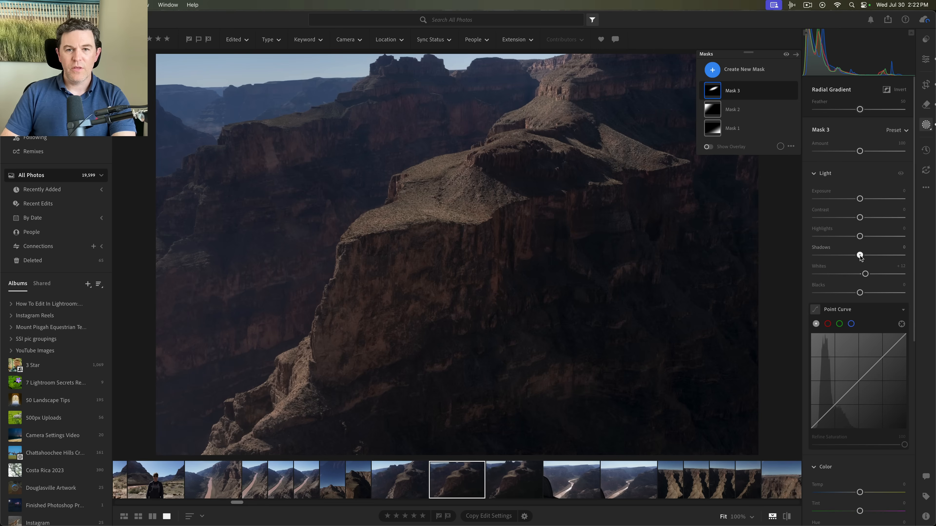
{"action": "mouse_move", "coordinate": [861, 257]}
{"action": "left_mouse_down"}
{"action": "mouse_move", "coordinate": [884, 256]}
{"action": "mouse_move", "coordinate": [859, 257]}
{"action": "left_mouse_up"}
Step: Add a small radial mask over the dark hollow atop the plateau, raise its shadows to about +16, and preview the effect
{"action": "mouse_move", "coordinate": [596, 222]}
{"action": "key", "text": "r"}
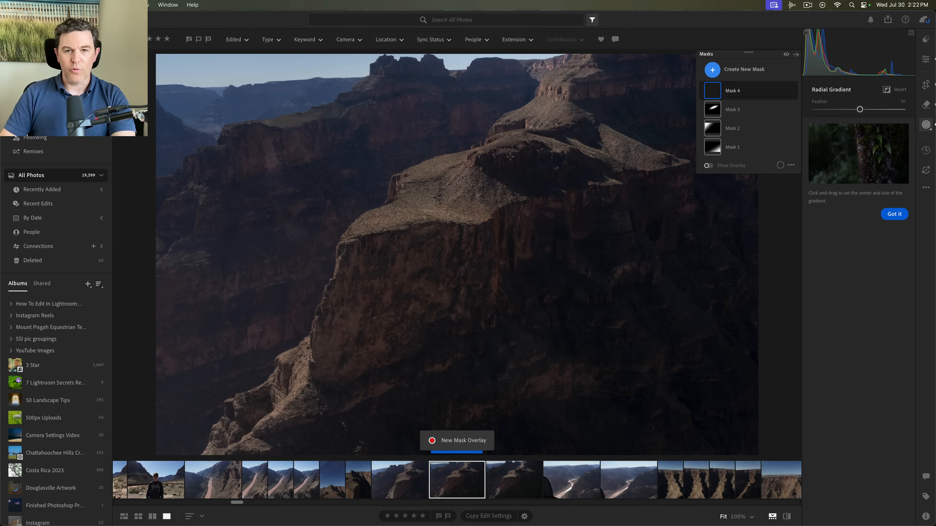
{"action": "left_click_drag", "start_coordinate": [512, 153], "coordinate": [534, 161]}
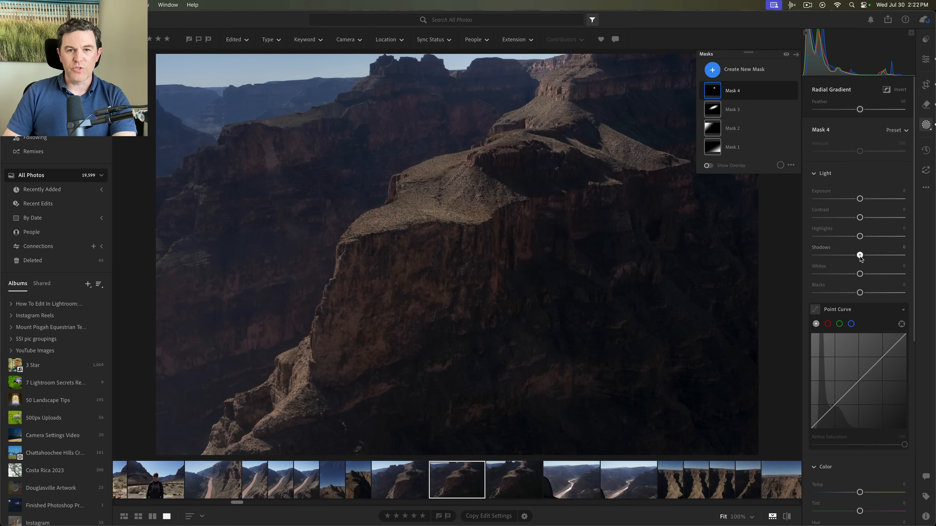
{"action": "mouse_move", "coordinate": [860, 257]}
{"action": "left_mouse_down"}
{"action": "mouse_move", "coordinate": [879, 257]}
{"action": "mouse_move", "coordinate": [867, 259]}
{"action": "left_mouse_up"}
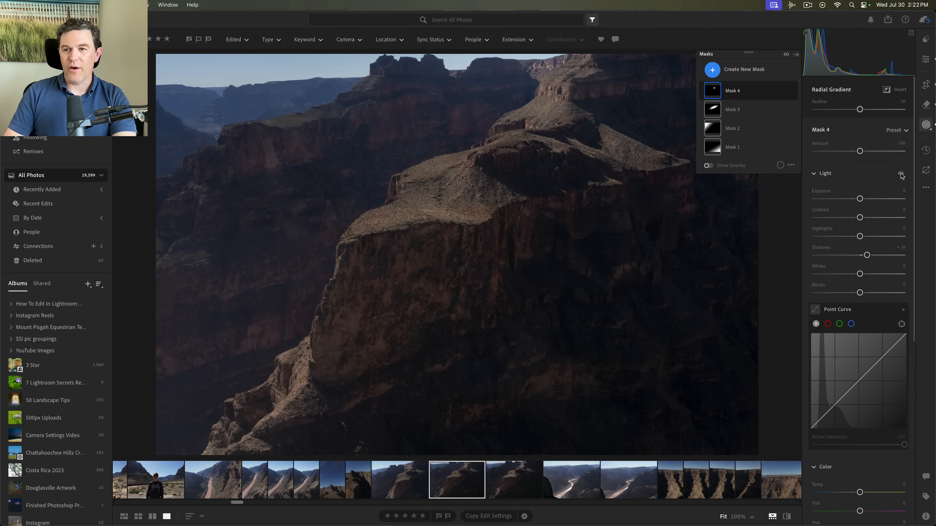
{"action": "left_click", "coordinate": [901, 174]}
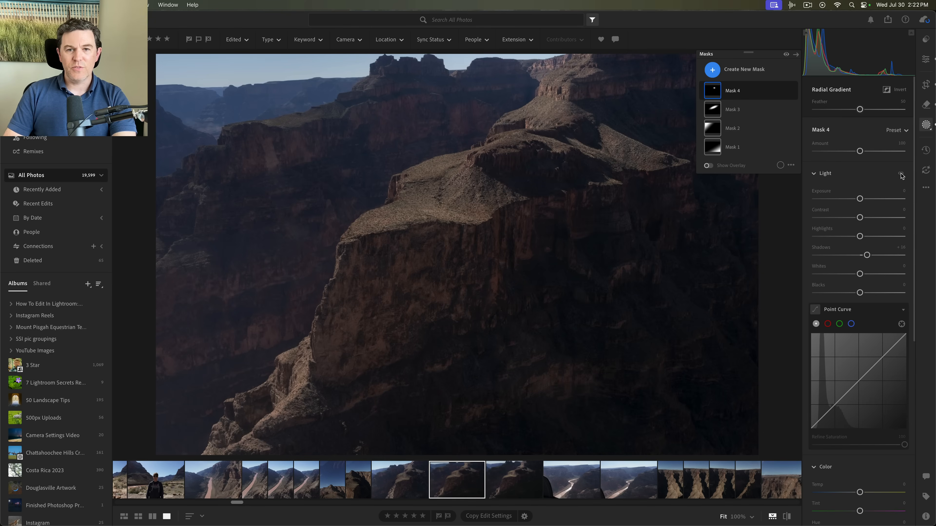
{"action": "left_click", "coordinate": [901, 174]}
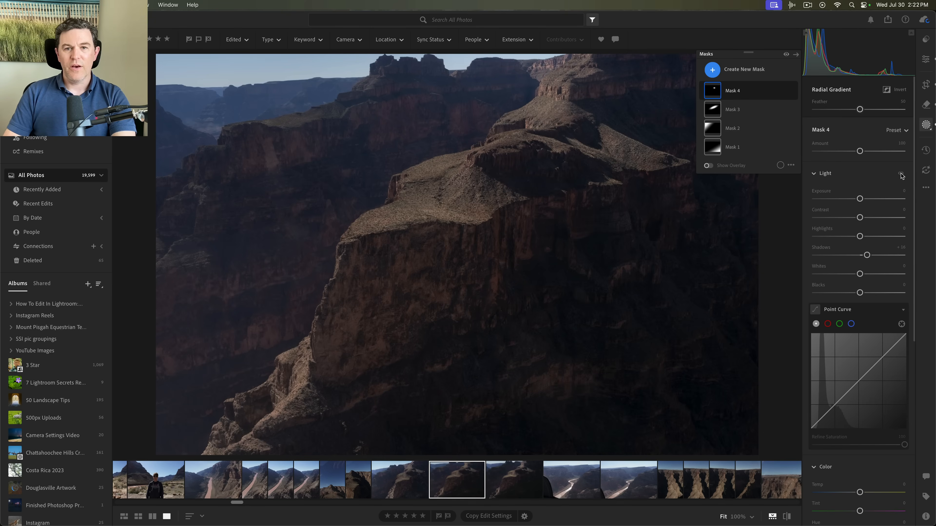
Step: Return to the main editing controls and compare the masked photo with the original several times
{"action": "key", "text": "e"}
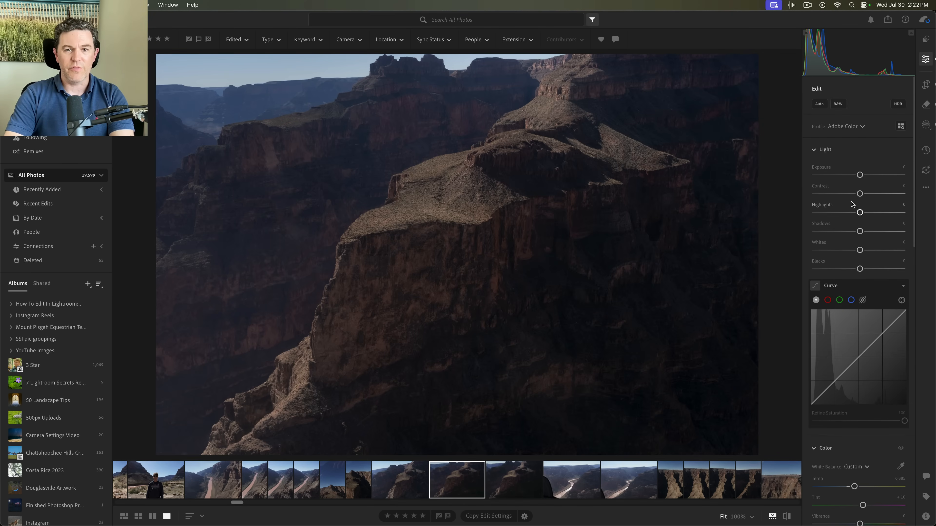
{"action": "key", "text": "backslash"}
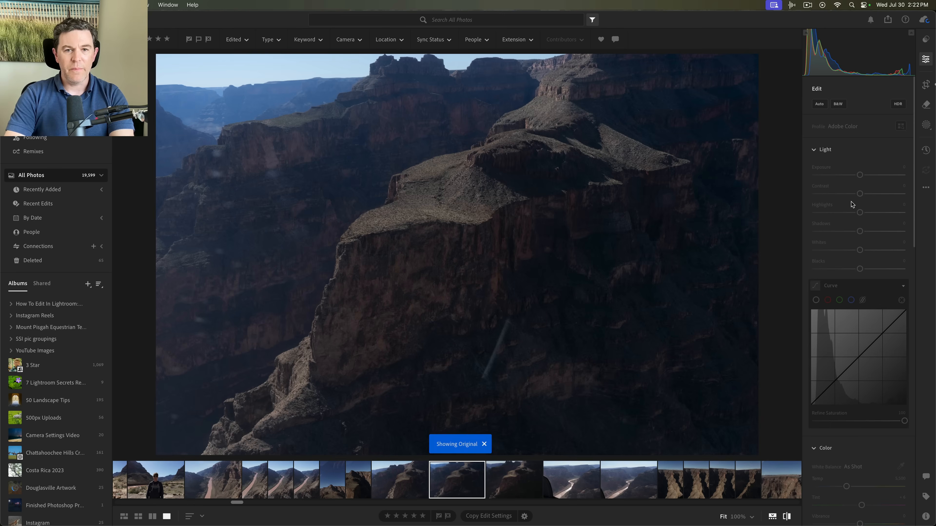
{"action": "key", "text": "backslash"}
{"action": "key", "text": "backslash"}
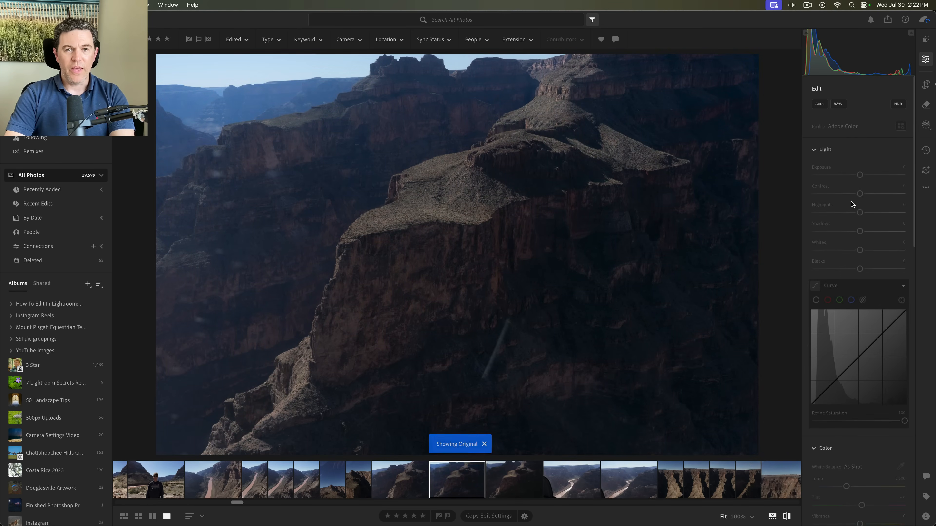
{"action": "key", "text": "backslash"}
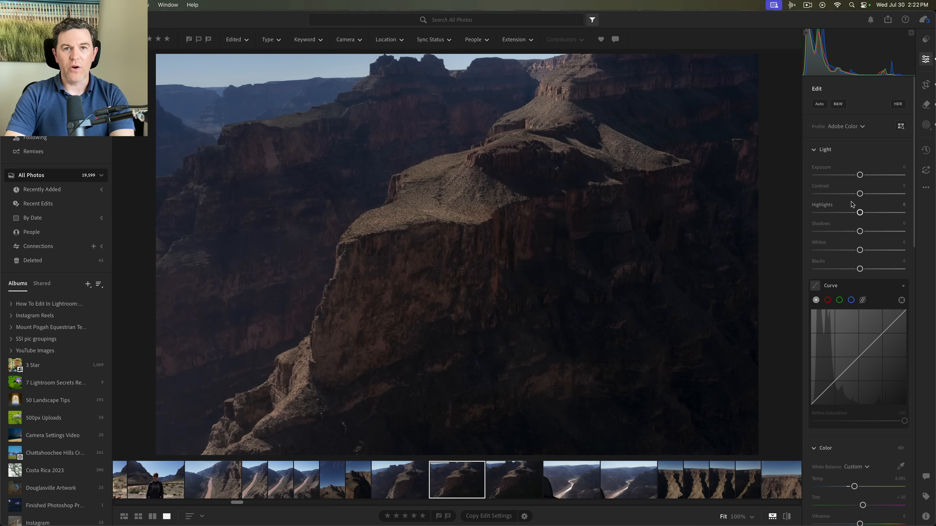
{"action": "key", "text": "backslash"}
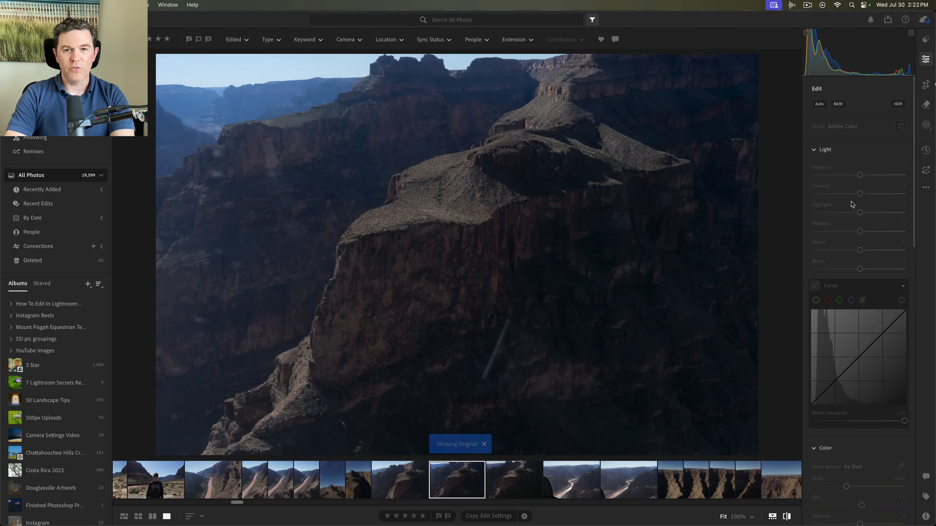
{"action": "key", "text": "backslash"}
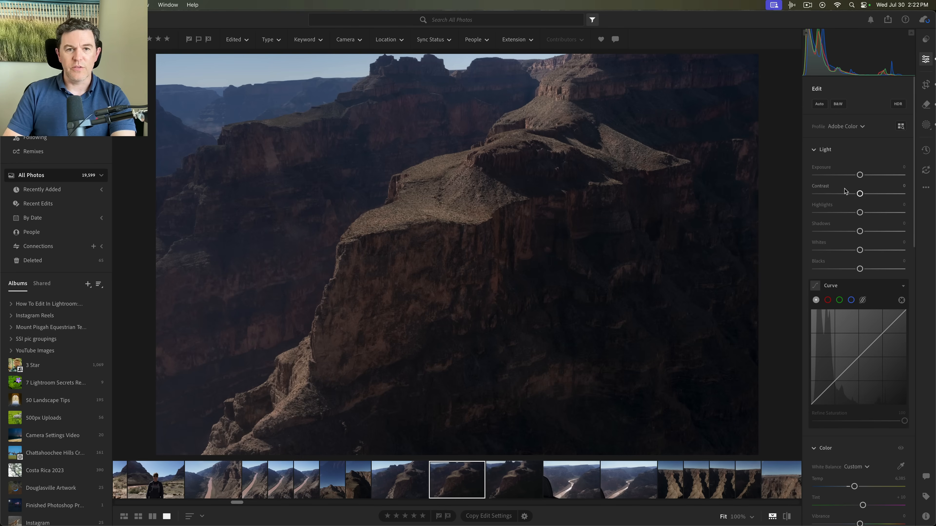
Step: Raise the whole photo's exposure to about +0.15, try contrast at +13, and reset contrast to 0
{"action": "left_click_drag", "start_coordinate": [860, 176], "coordinate": [861, 177]}
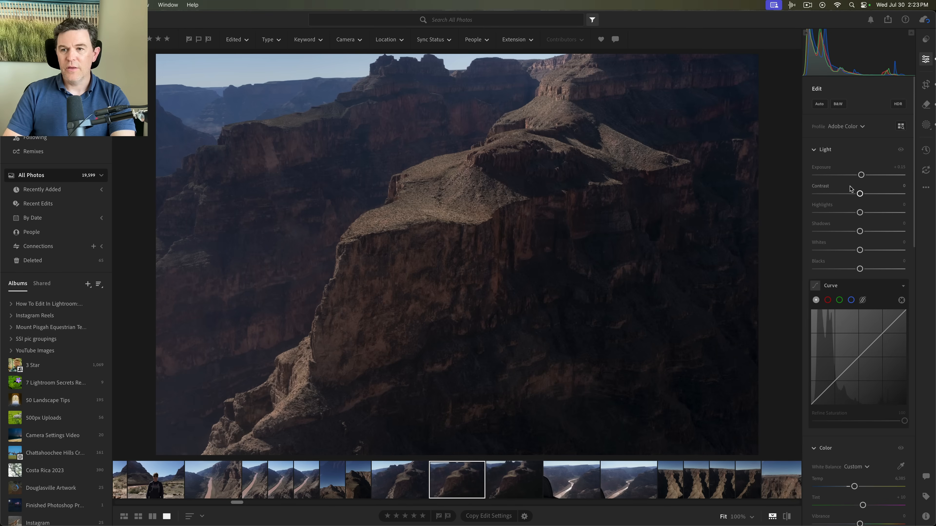
{"action": "left_click_drag", "start_coordinate": [860, 195], "coordinate": [865, 194]}
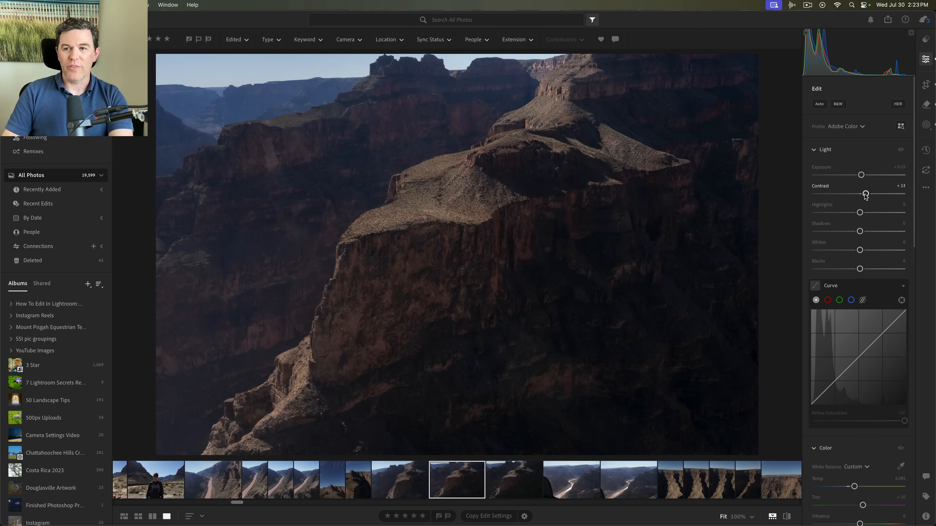
{"action": "double_click", "coordinate": [865, 194]}
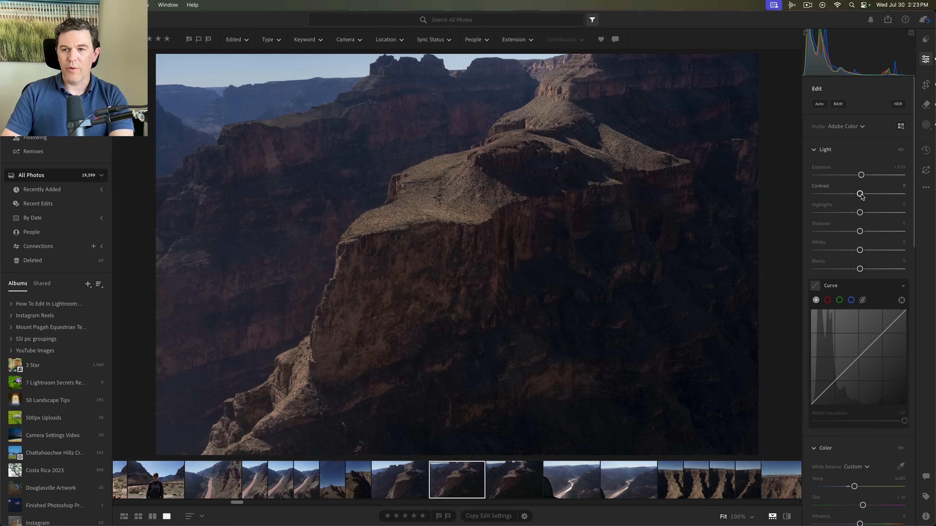
Step: Raise the whole photo's contrast to about +15
{"action": "left_click_drag", "start_coordinate": [860, 194], "coordinate": [866, 194]}
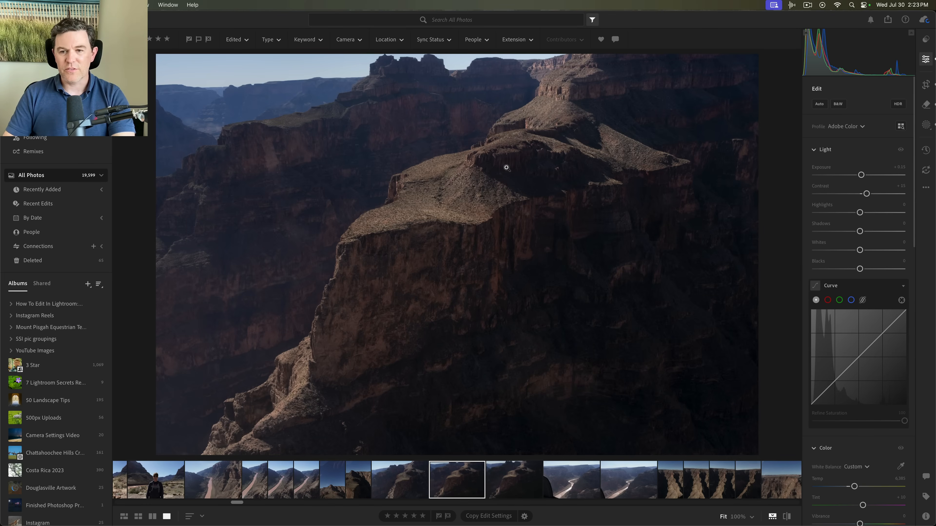
Step: In the Color Mixer, raise the red luminance to +32 and saturation to +29, and compare the edit with the original
{"action": "scroll", "coordinate": [825, 266], "scroll_direction": "down", "scroll_amount": 10}
{"action": "scroll", "coordinate": [826, 267], "scroll_direction": "down", "scroll_amount": 3}
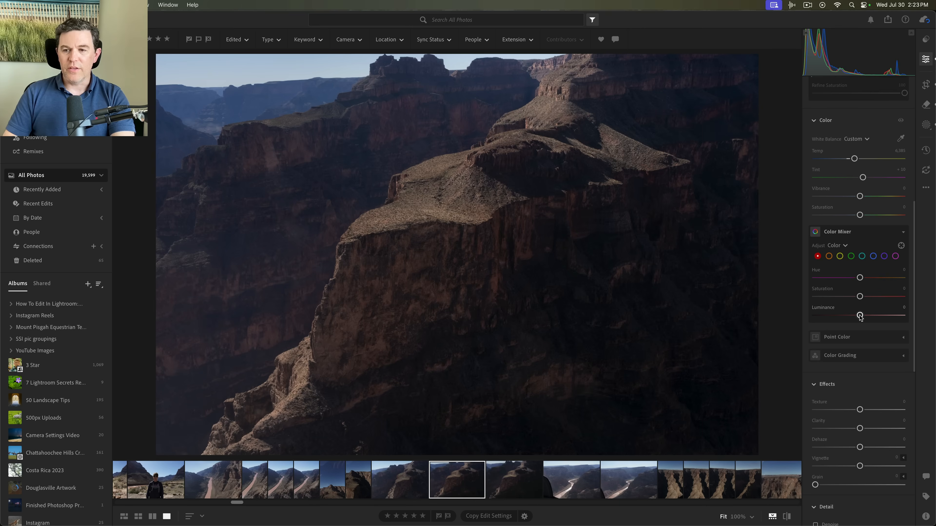
{"action": "left_click", "coordinate": [901, 246]}
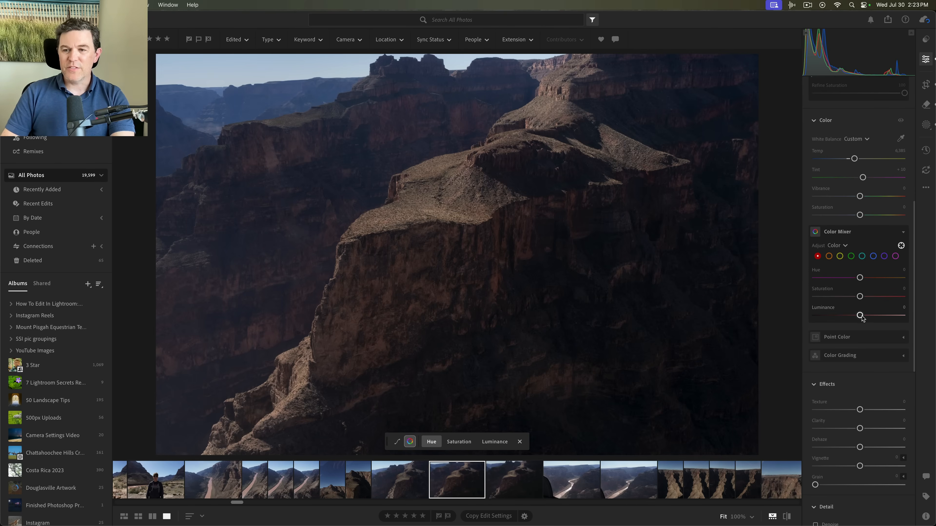
{"action": "mouse_move", "coordinate": [860, 316]}
{"action": "left_mouse_down"}
{"action": "mouse_move", "coordinate": [894, 316]}
{"action": "mouse_move", "coordinate": [843, 316]}
{"action": "mouse_move", "coordinate": [909, 321]}
{"action": "mouse_move", "coordinate": [846, 322]}
{"action": "mouse_move", "coordinate": [887, 319]}
{"action": "mouse_move", "coordinate": [864, 318]}
{"action": "mouse_move", "coordinate": [886, 318]}
{"action": "mouse_move", "coordinate": [866, 318]}
{"action": "mouse_move", "coordinate": [874, 318]}
{"action": "left_mouse_up"}
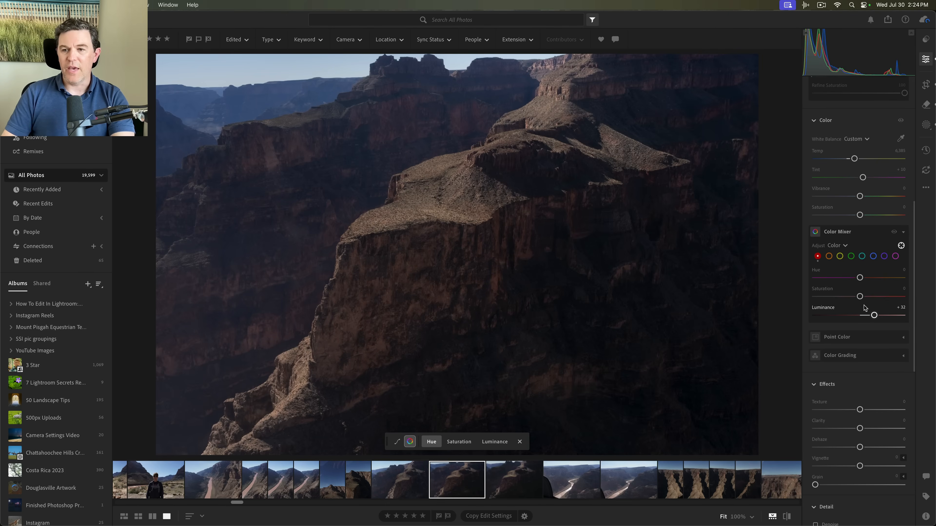
{"action": "mouse_move", "coordinate": [859, 297]}
{"action": "left_mouse_down"}
{"action": "mouse_move", "coordinate": [901, 297]}
{"action": "mouse_move", "coordinate": [873, 301]}
{"action": "left_mouse_up"}
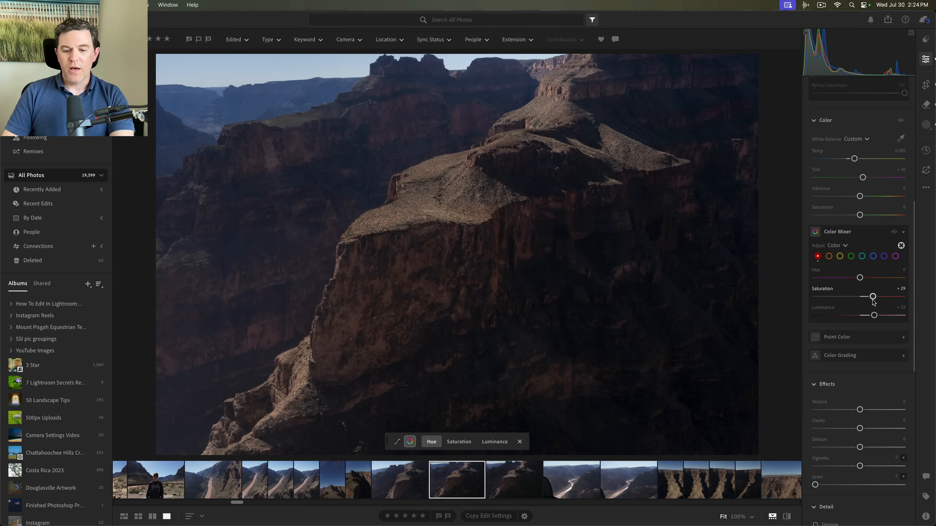
{"action": "key", "text": "backslash"}
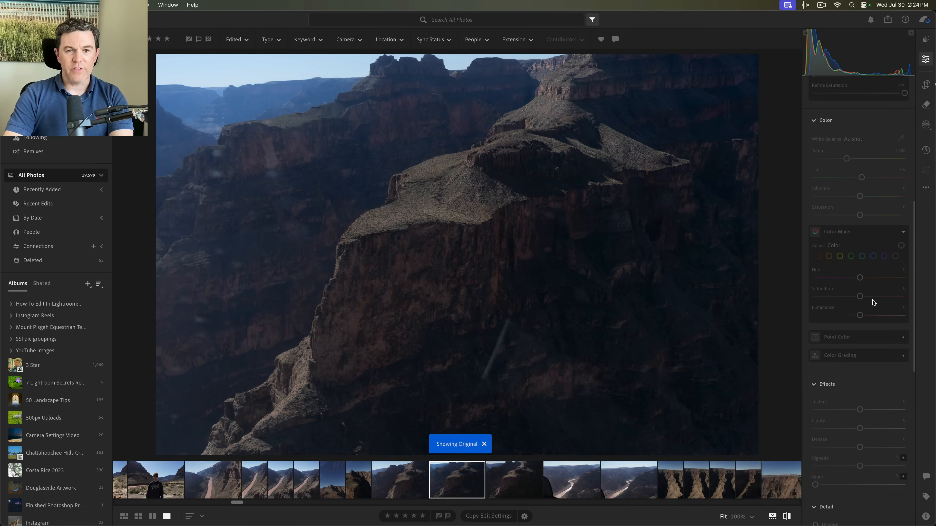
{"action": "key", "text": "backslash"}
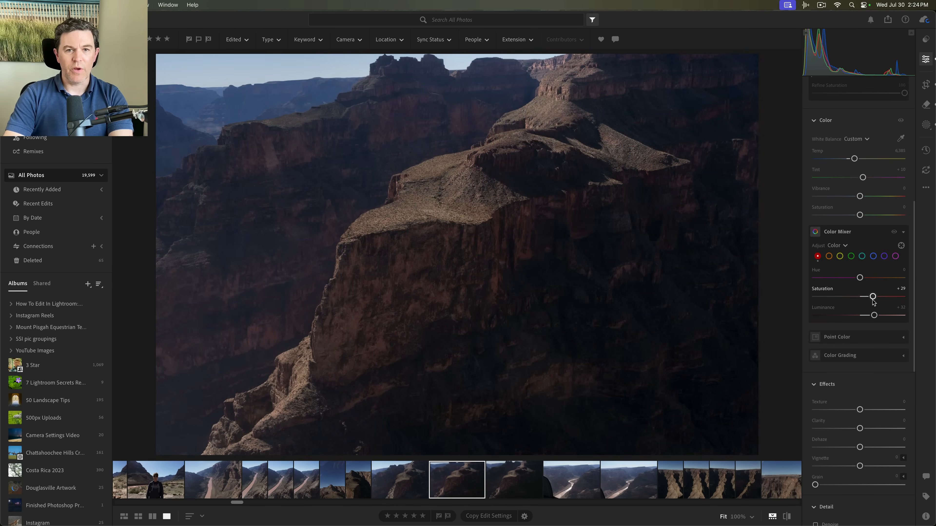
{"action": "key", "text": "backslash"}
{"action": "key", "text": "backslash"}
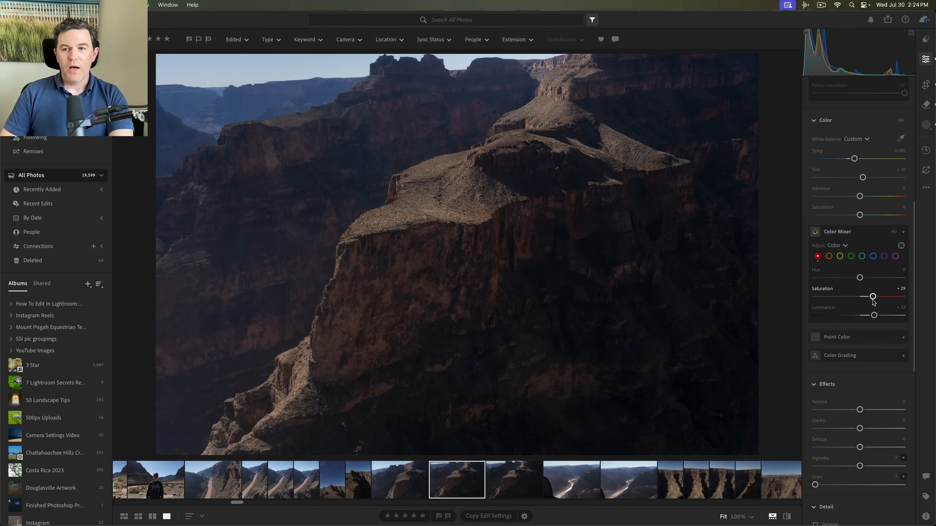
Step: Try raising the yellow luminance to about +16 in the Color Mixer, and reset it to 0
{"action": "left_click", "coordinate": [839, 256]}
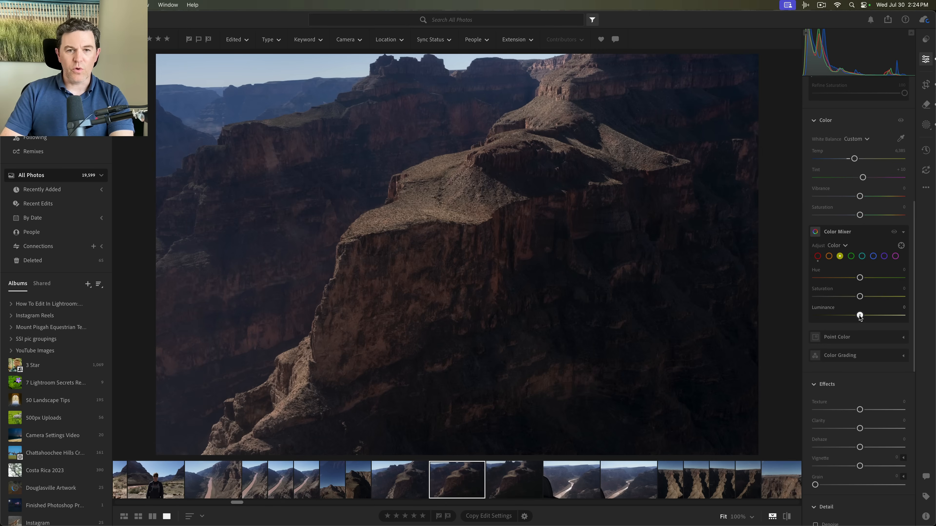
{"action": "mouse_move", "coordinate": [859, 316]}
{"action": "left_mouse_down"}
{"action": "mouse_move", "coordinate": [894, 316]}
{"action": "mouse_move", "coordinate": [847, 315]}
{"action": "mouse_move", "coordinate": [885, 317]}
{"action": "mouse_move", "coordinate": [851, 315]}
{"action": "mouse_move", "coordinate": [884, 316]}
{"action": "mouse_move", "coordinate": [866, 316]}
{"action": "left_mouse_up"}
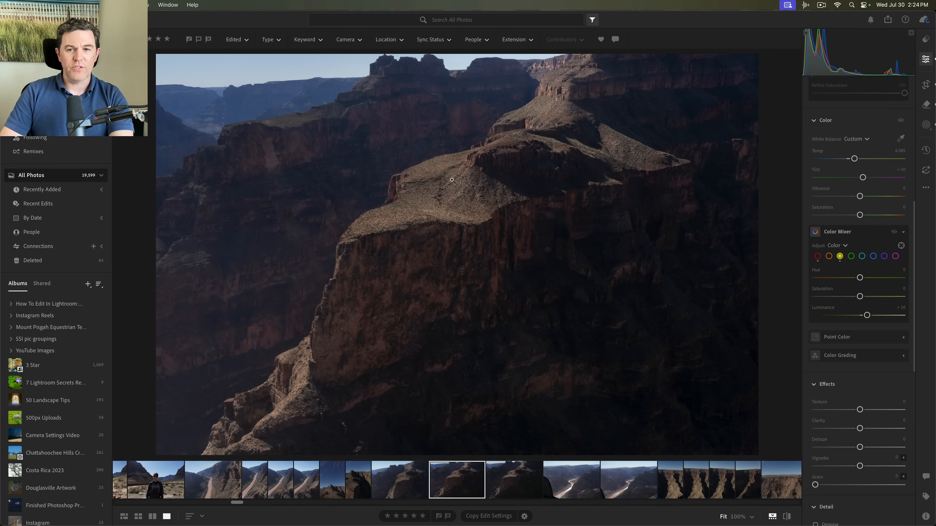
{"action": "double_click", "coordinate": [867, 316]}
Step: Raise the orange luminance to about +9 and the orange saturation to +10 in the Color Mixer
{"action": "left_click", "coordinate": [829, 256]}
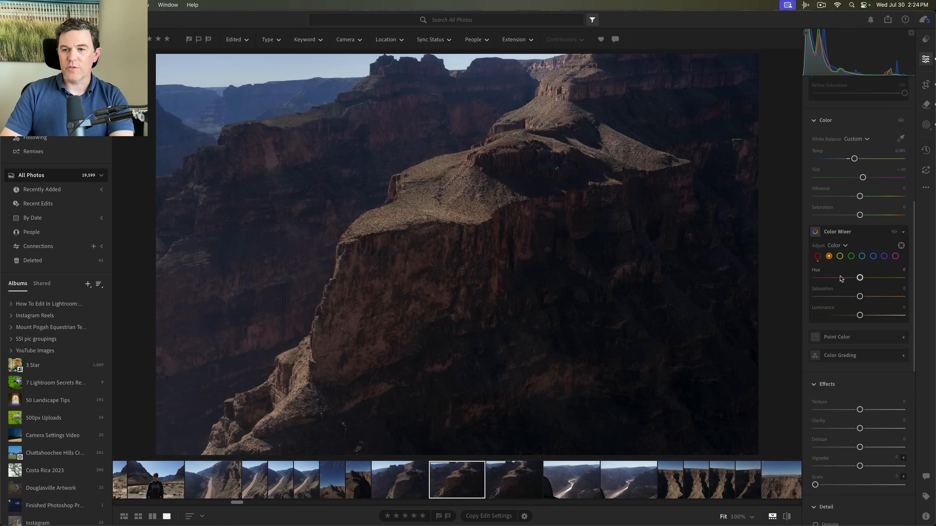
{"action": "mouse_move", "coordinate": [860, 317]}
{"action": "left_mouse_down"}
{"action": "mouse_move", "coordinate": [903, 318]}
{"action": "mouse_move", "coordinate": [849, 317]}
{"action": "left_mouse_up"}
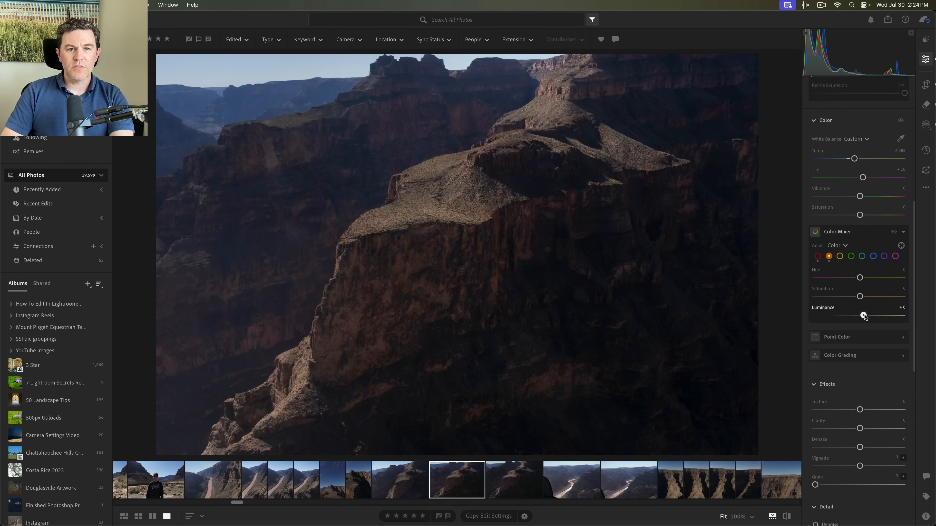
{"action": "left_click_drag", "start_coordinate": [861, 316], "coordinate": [863, 318]}
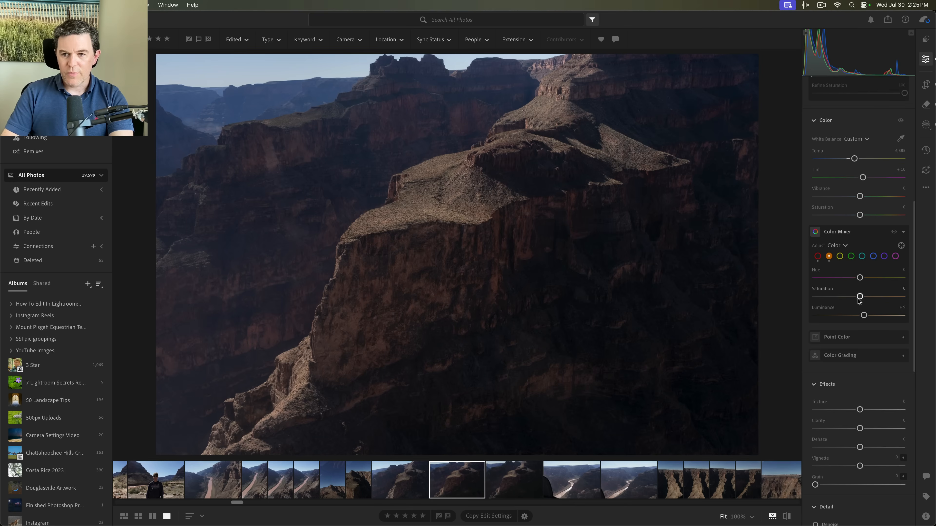
{"action": "left_click_drag", "start_coordinate": [860, 298], "coordinate": [863, 298]}
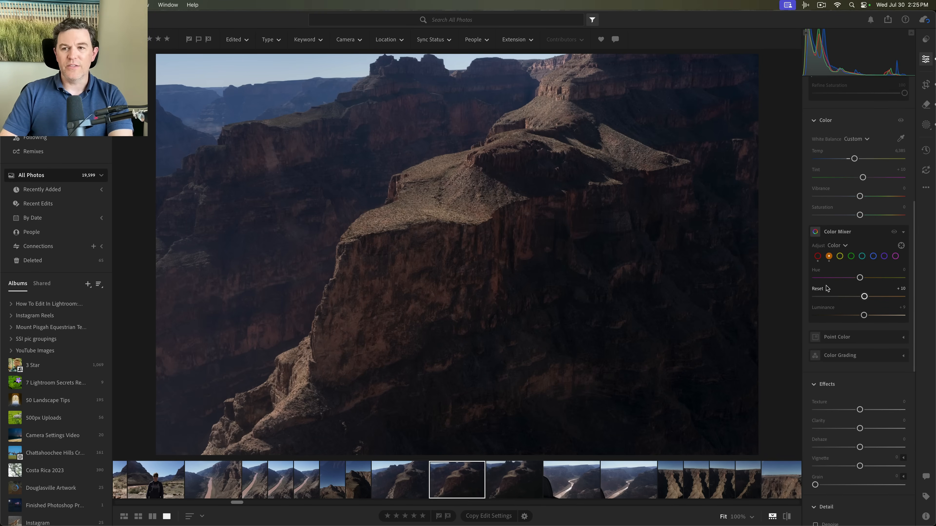
Step: Raise the whole photo's vibrance to +14
{"action": "scroll", "coordinate": [826, 289], "scroll_direction": "up", "scroll_amount": 5}
{"action": "scroll", "coordinate": [826, 288], "scroll_direction": "up", "scroll_amount": 3}
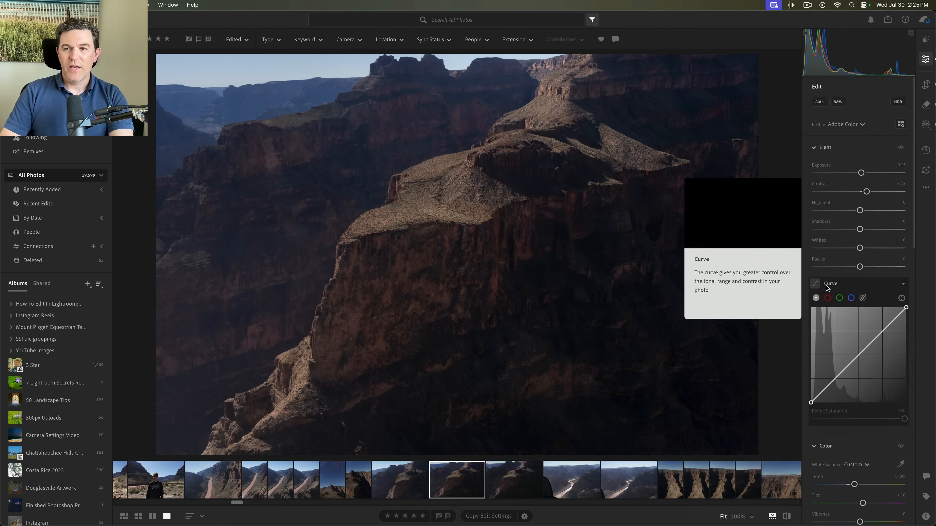
{"action": "scroll", "coordinate": [825, 286], "scroll_direction": "down", "scroll_amount": 4}
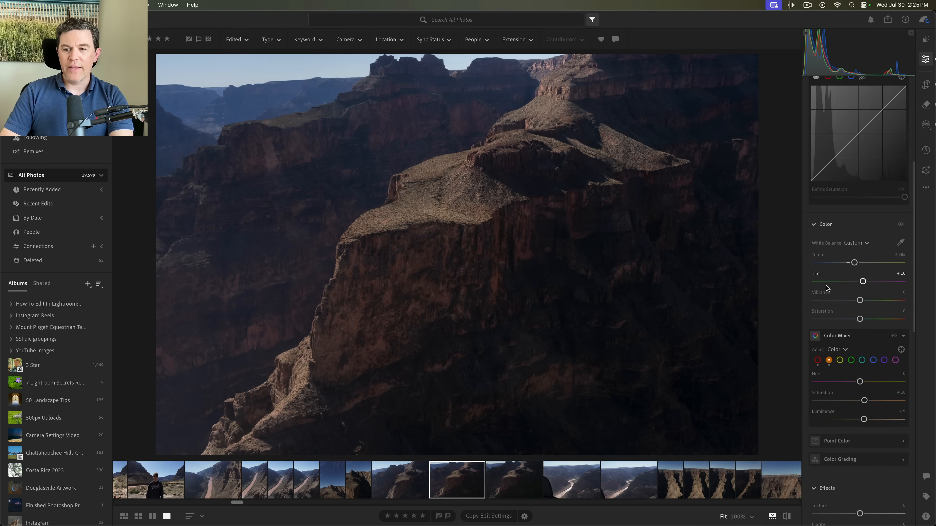
{"action": "mouse_move", "coordinate": [860, 301]}
{"action": "left_mouse_down"}
{"action": "mouse_move", "coordinate": [899, 300]}
{"action": "mouse_move", "coordinate": [860, 301]}
{"action": "left_mouse_up"}
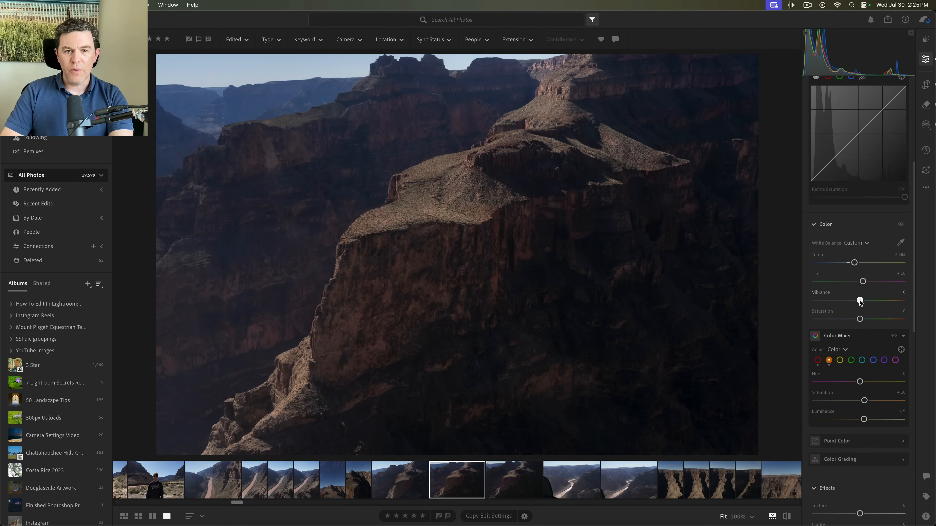
{"action": "left_click_drag", "start_coordinate": [860, 302], "coordinate": [866, 302]}
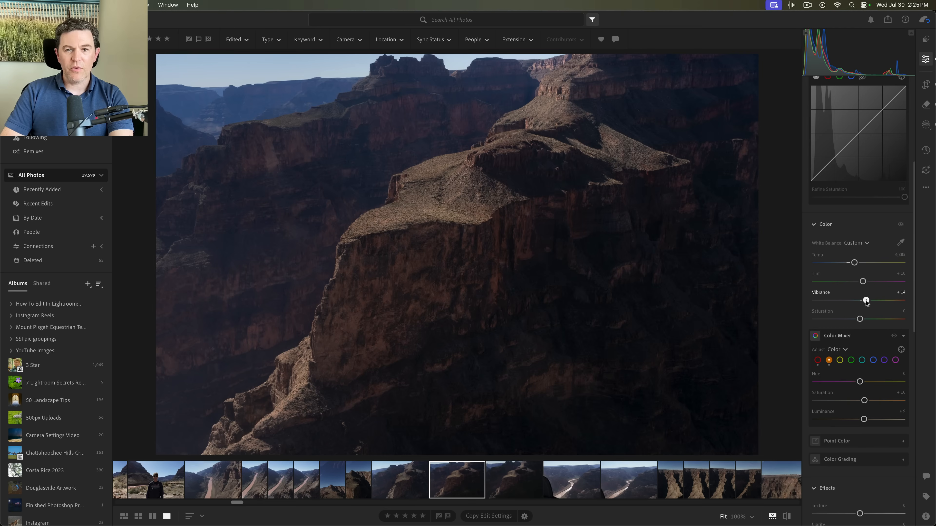
Step: Add a new radial gradient mask around the plateau's sunlit edge and flatten it into a wide ellipse
{"action": "key", "text": "m"}
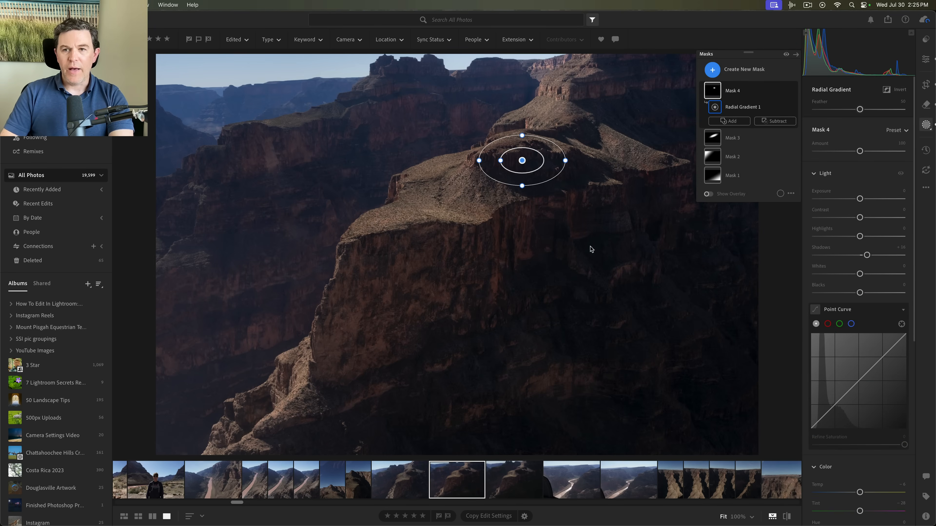
{"action": "mouse_move", "coordinate": [714, 141]}
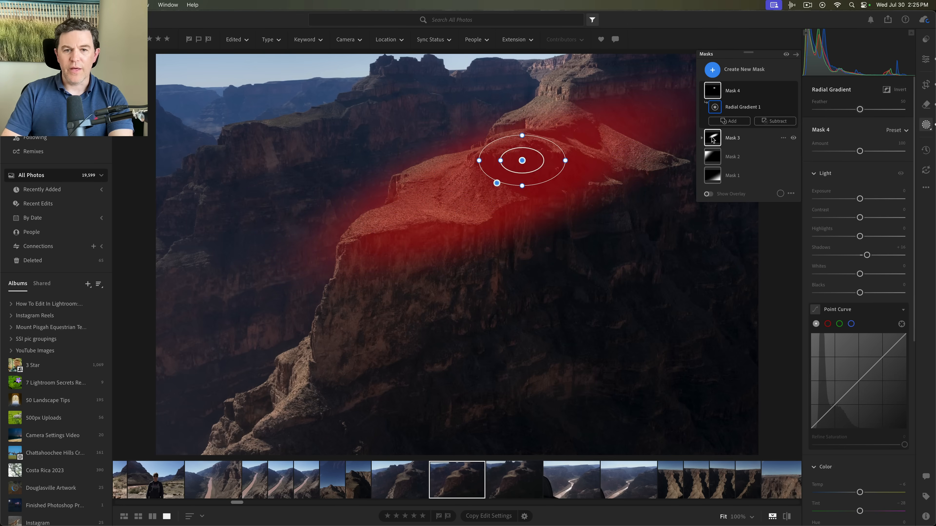
{"action": "key", "text": "shift+r"}
{"action": "left_click_drag", "start_coordinate": [406, 251], "coordinate": [571, 151]}
{"action": "left_click_drag", "start_coordinate": [407, 354], "coordinate": [407, 319]}
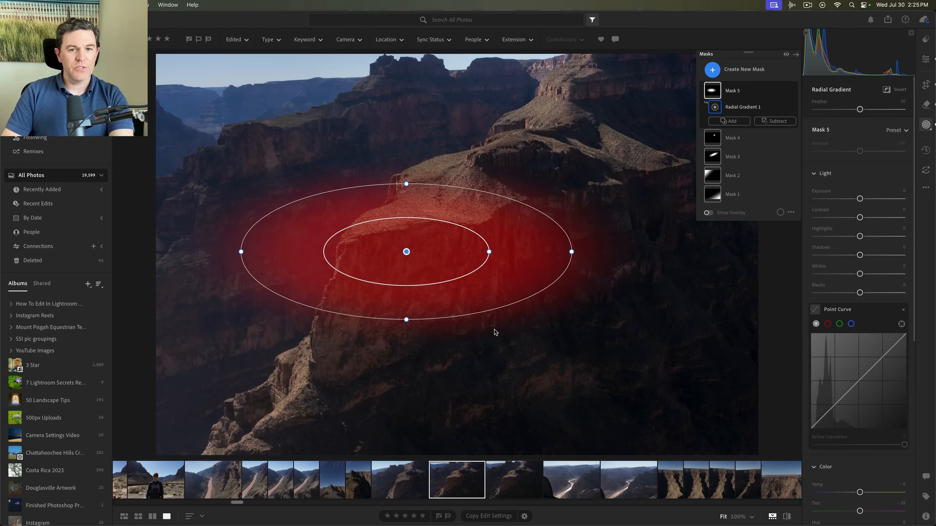
Step: Rotate the new radial mask along the ridge, center it over the upper cliff, and enlarge it to cover the plateau and cliff face
{"action": "left_click_drag", "start_coordinate": [497, 314], "coordinate": [508, 265]}
{"action": "left_click_drag", "start_coordinate": [414, 267], "coordinate": [490, 222]}
{"action": "left_click_drag", "start_coordinate": [508, 271], "coordinate": [528, 292]}
{"action": "left_click_drag", "start_coordinate": [640, 158], "coordinate": [661, 148]}
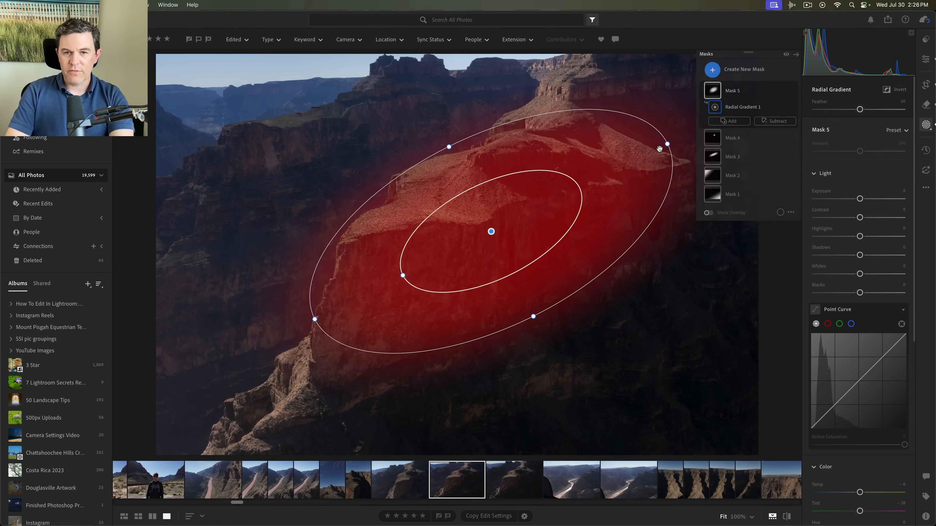
{"action": "left_click_drag", "start_coordinate": [563, 253], "coordinate": [564, 255]}
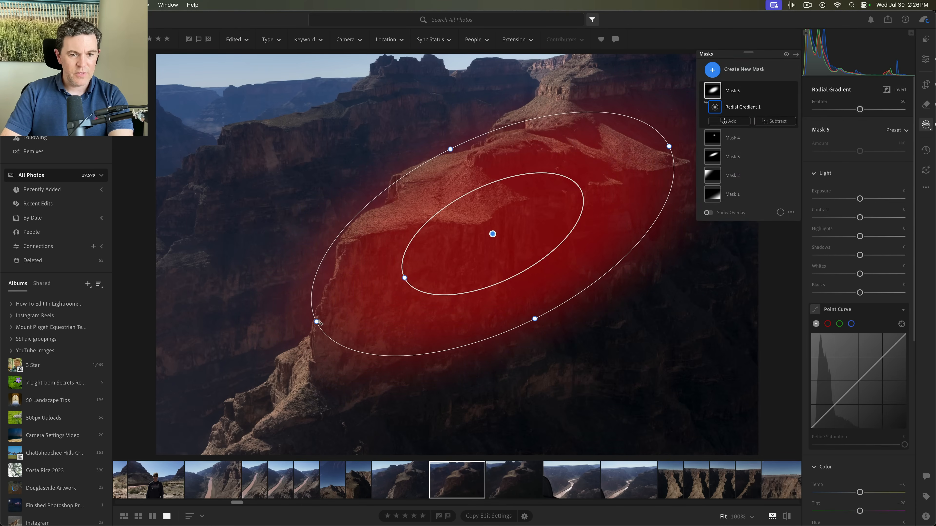
{"action": "left_click_drag", "start_coordinate": [316, 322], "coordinate": [307, 333]}
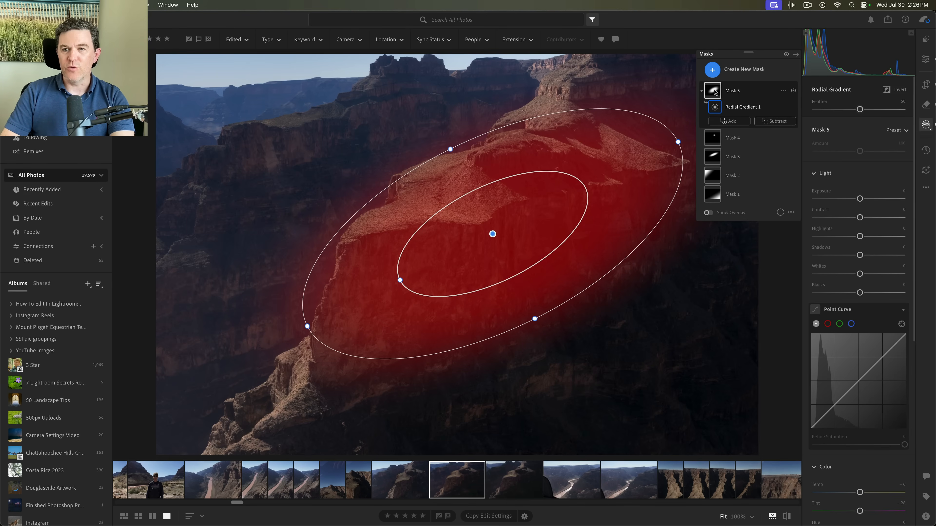
Step: Duplicate and invert the new radial mask, and lower the inverted mask's saturation to about -25
{"action": "left_click", "coordinate": [783, 92]}
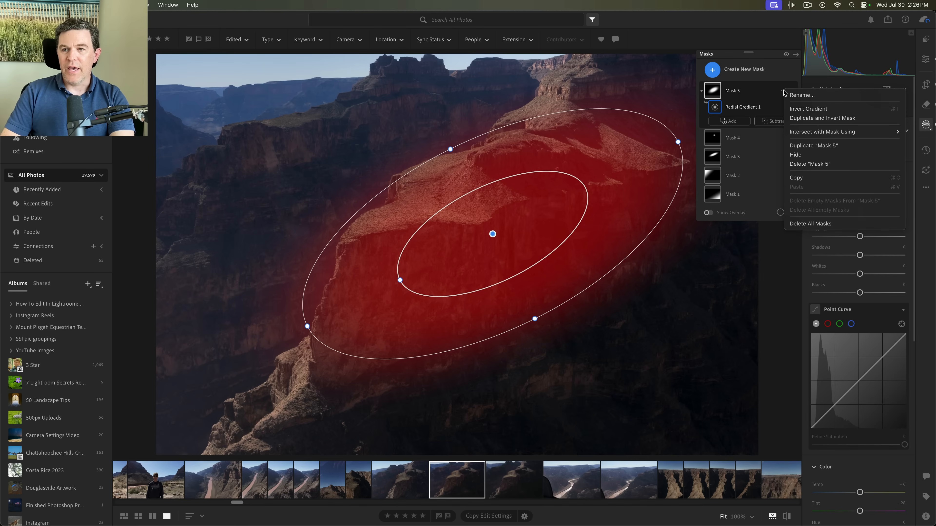
{"action": "left_click", "coordinate": [802, 118]}
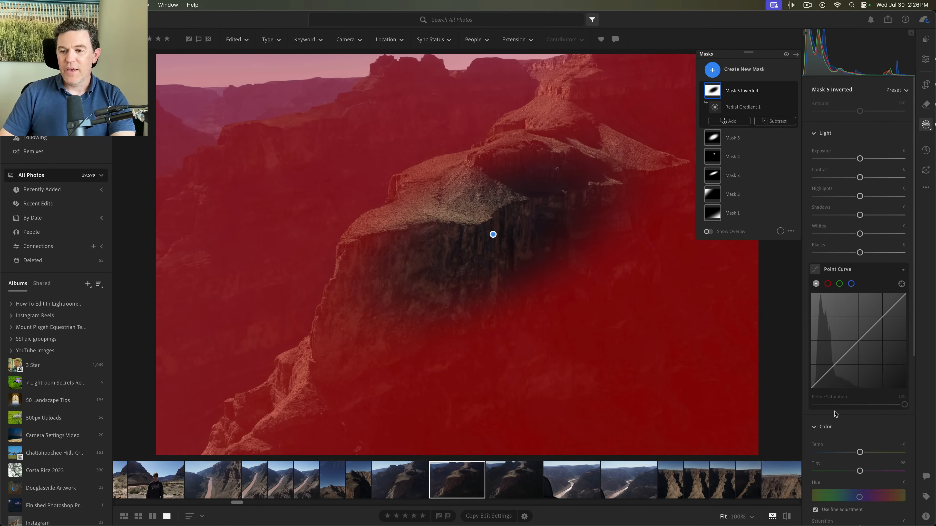
{"action": "scroll", "coordinate": [841, 412], "scroll_direction": "down", "scroll_amount": 5}
{"action": "scroll", "coordinate": [841, 412], "scroll_direction": "down", "scroll_amount": 2}
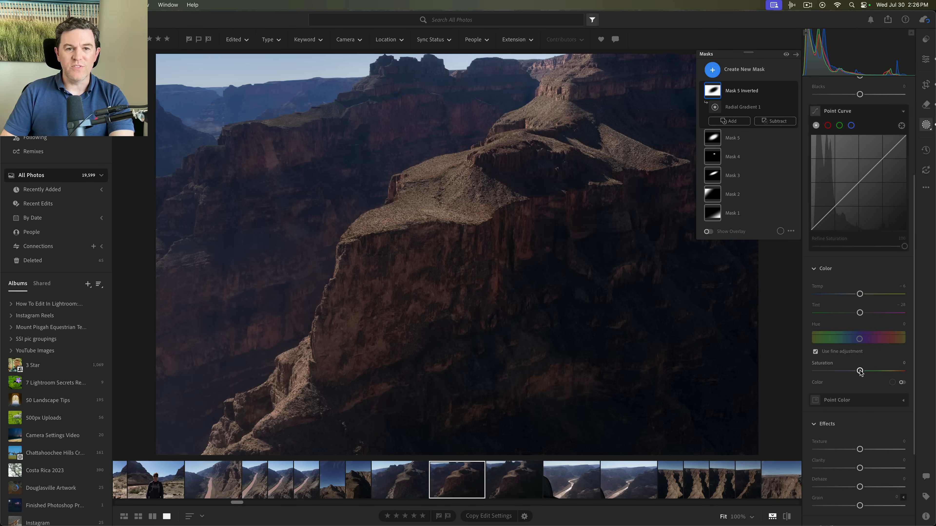
{"action": "left_click_drag", "start_coordinate": [860, 371], "coordinate": [818, 373]}
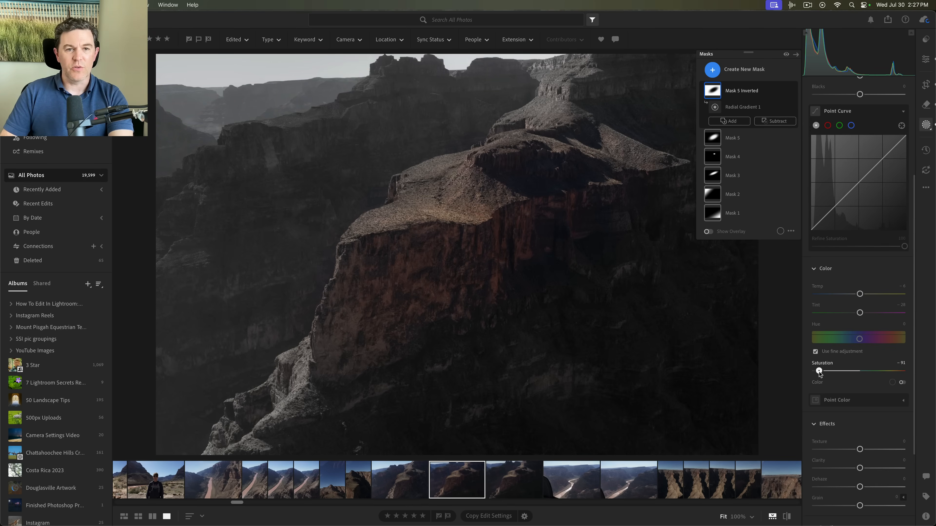
{"action": "left_click_drag", "start_coordinate": [818, 371], "coordinate": [855, 373]}
{"action": "mouse_move", "coordinate": [847, 372]}
{"action": "left_mouse_down"}
{"action": "mouse_move", "coordinate": [837, 373]}
{"action": "mouse_move", "coordinate": [849, 372]}
{"action": "left_mouse_up"}
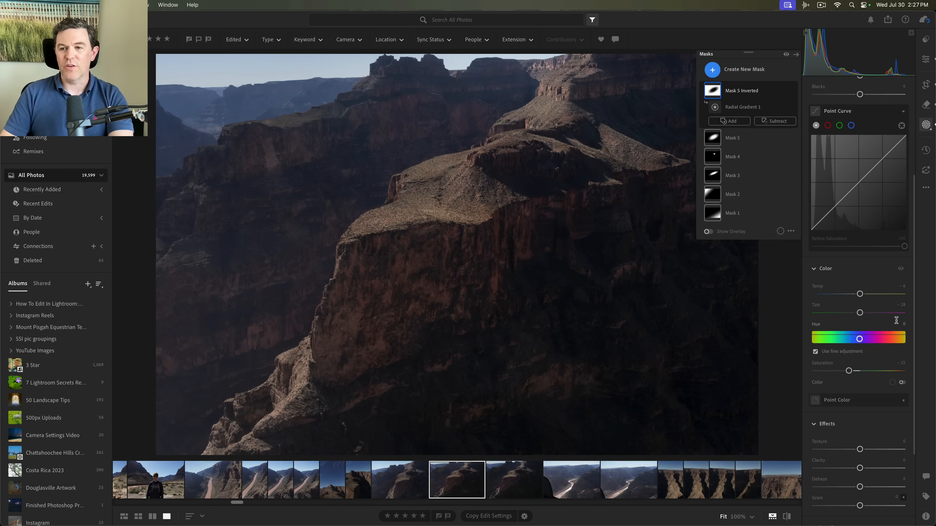
Step: Toggle the inverted mask's color adjustments several times to compare the desaturated surroundings, leaving them enabled
{"action": "left_click", "coordinate": [900, 269]}
{"action": "left_click", "coordinate": [900, 269]}
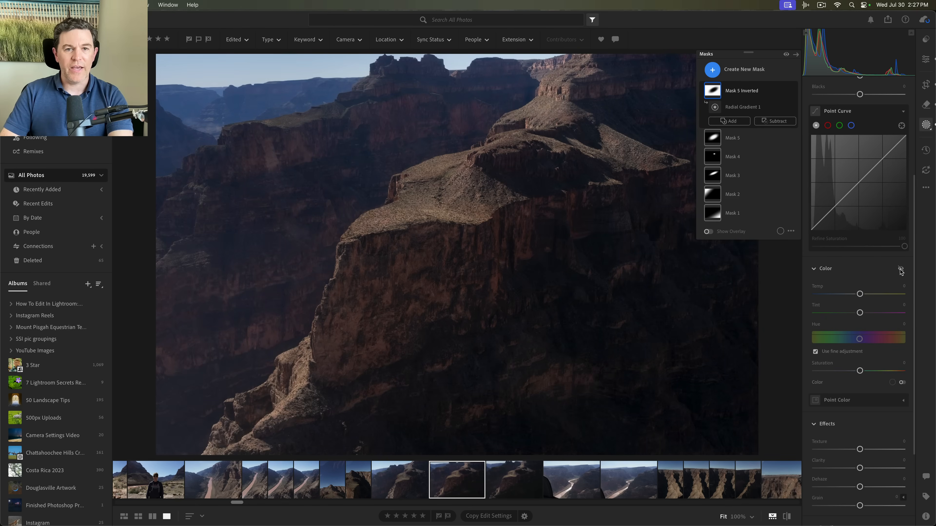
{"action": "left_click", "coordinate": [900, 270]}
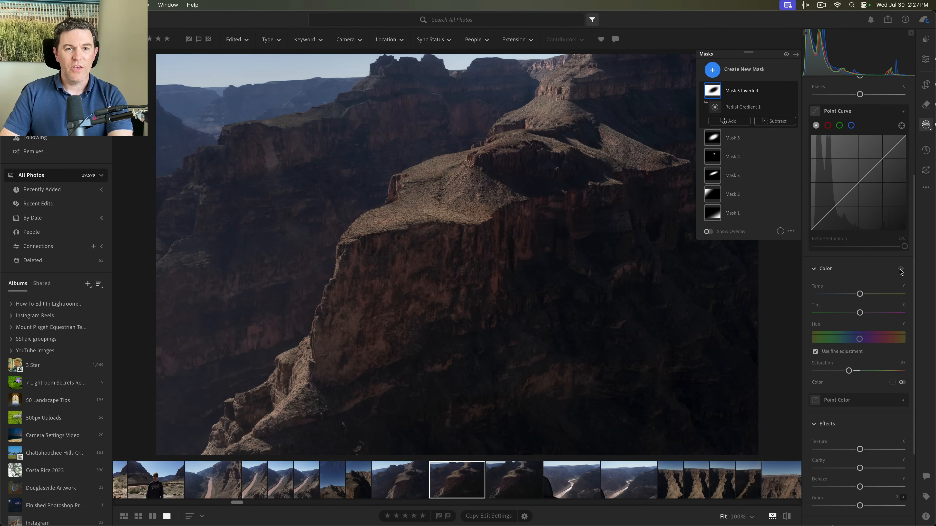
{"action": "left_click", "coordinate": [900, 269]}
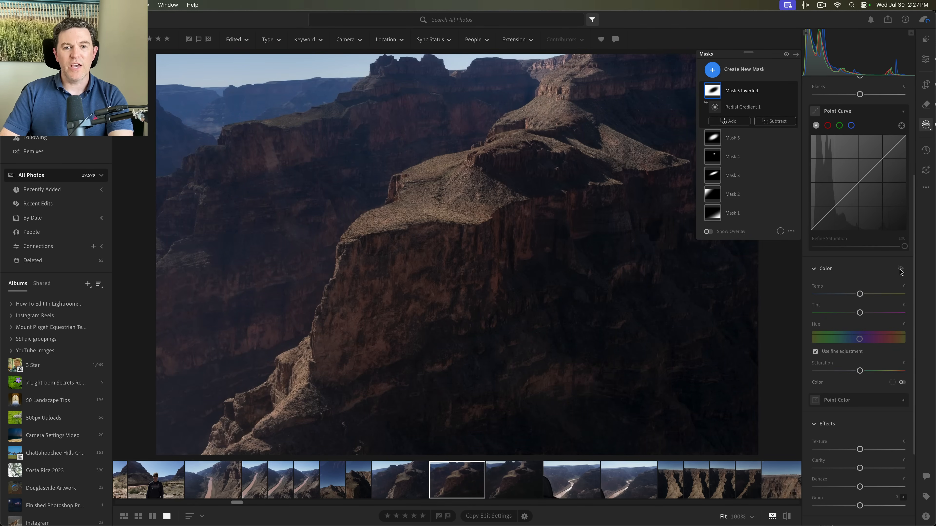
{"action": "left_click", "coordinate": [900, 269]}
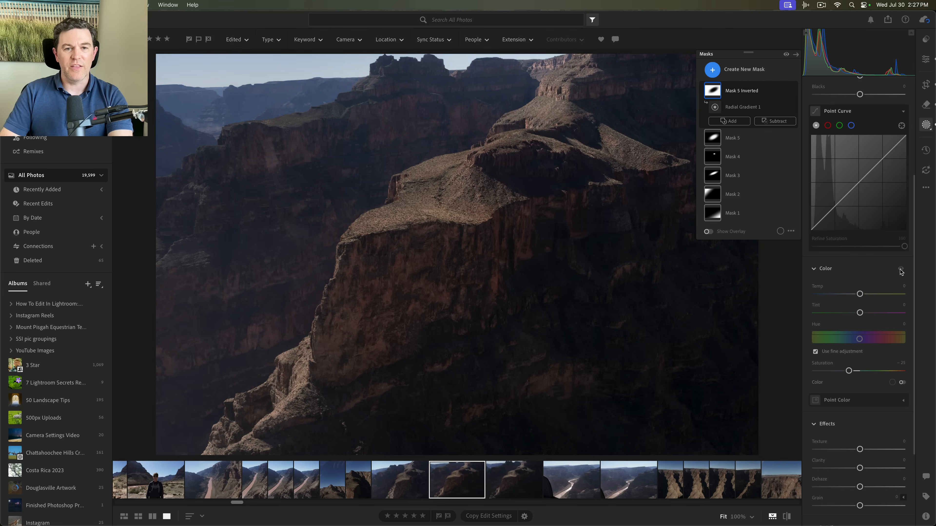
{"action": "left_click", "coordinate": [900, 269]}
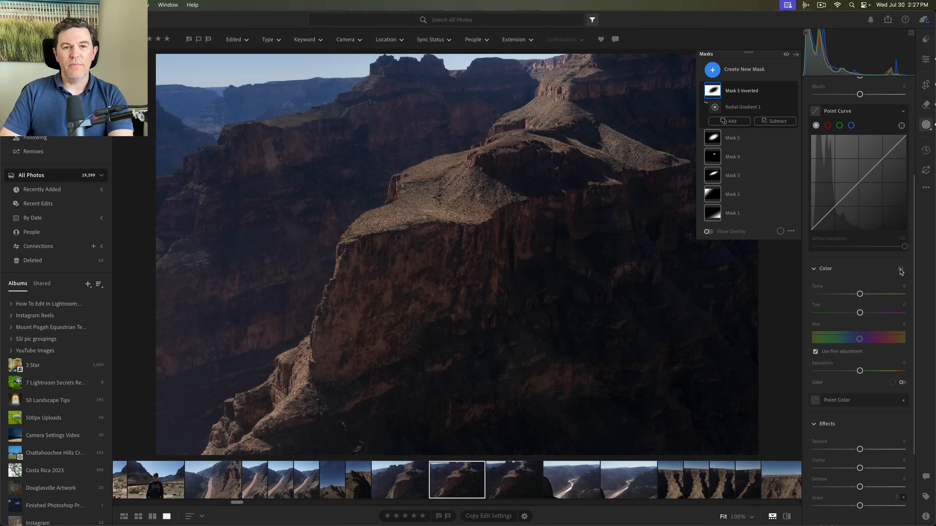
{"action": "left_click", "coordinate": [900, 269]}
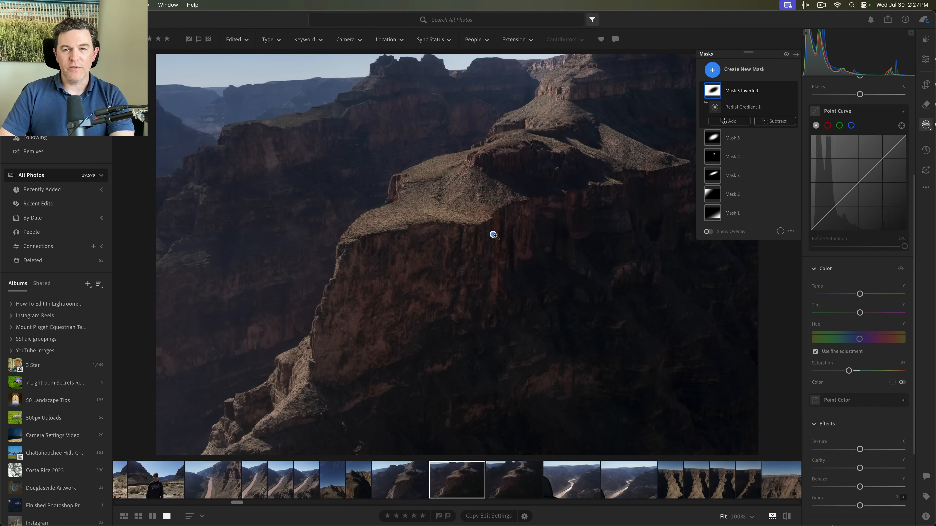
Step: Select the inverted mask's radial gradient over the cliff and slightly shorten its ellipse along the ridge
{"action": "left_click", "coordinate": [493, 234]}
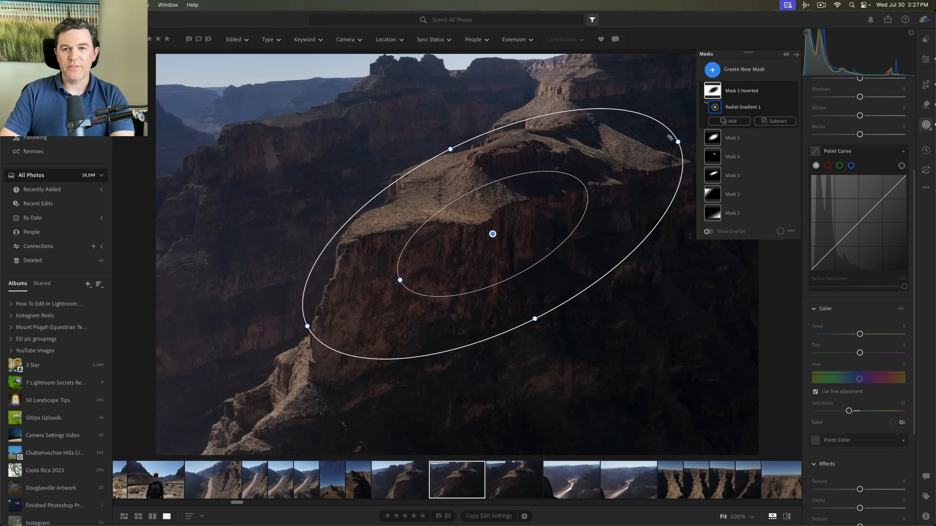
{"action": "left_click_drag", "start_coordinate": [678, 141], "coordinate": [678, 142]}
{"action": "mouse_move", "coordinate": [492, 233]}
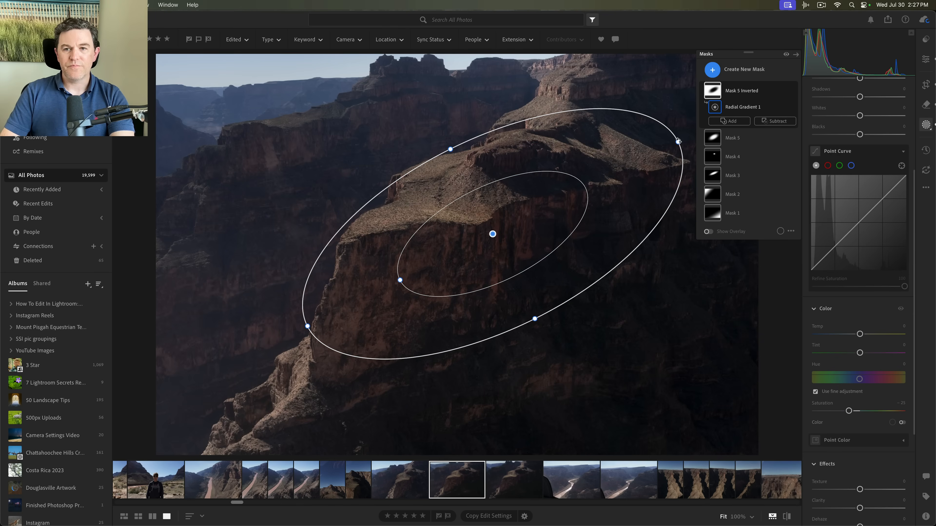
{"action": "left_click_drag", "start_coordinate": [678, 141], "coordinate": [666, 145]}
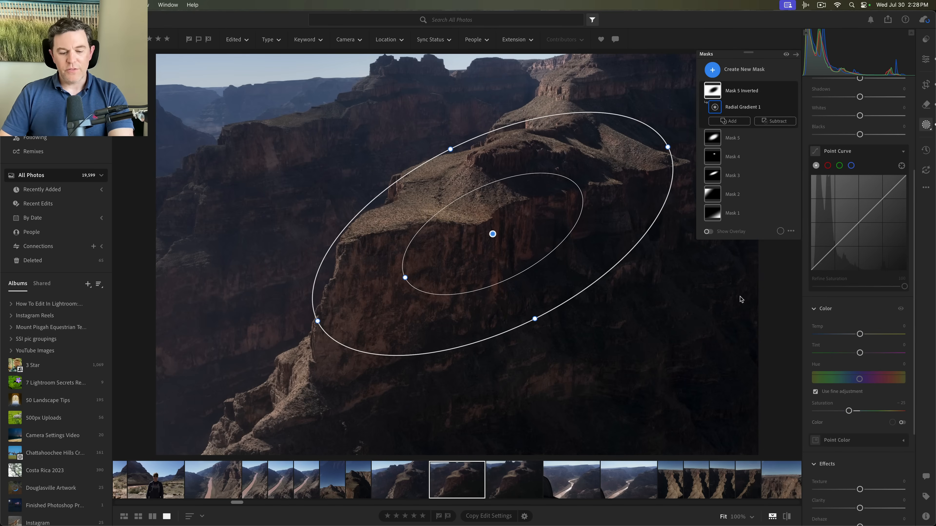
Step: Return to the global edits and raise Texture to about +8 and Clarity to about +5
{"action": "key", "text": "e"}
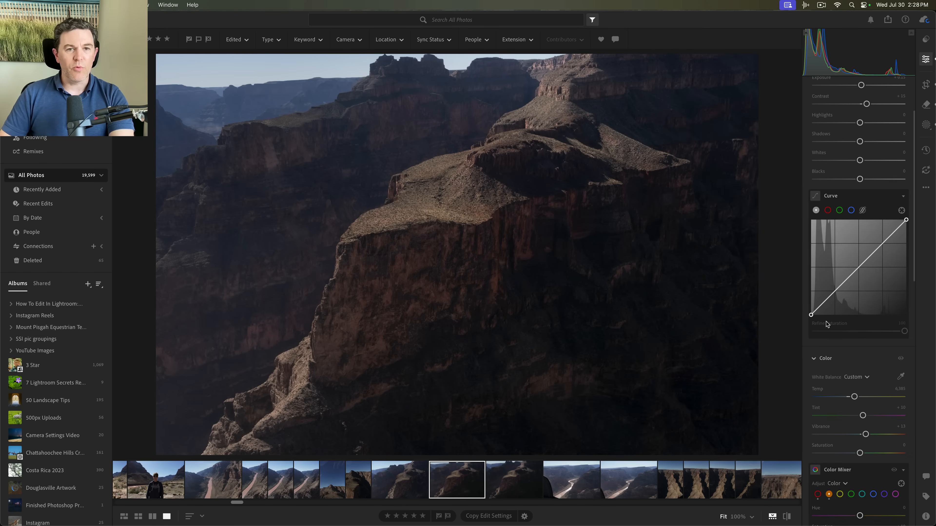
{"action": "scroll", "coordinate": [827, 325], "scroll_direction": "down", "scroll_amount": 10}
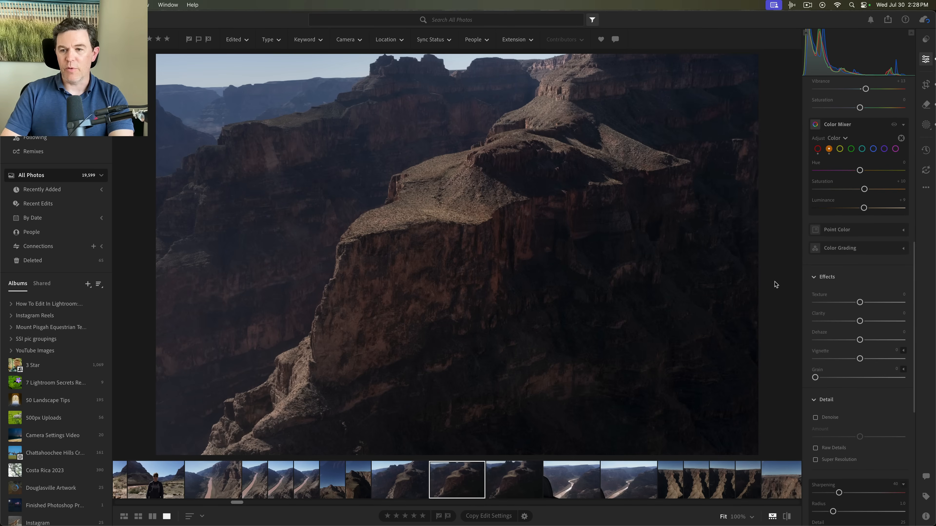
{"action": "left_click_drag", "start_coordinate": [860, 303], "coordinate": [861, 306]}
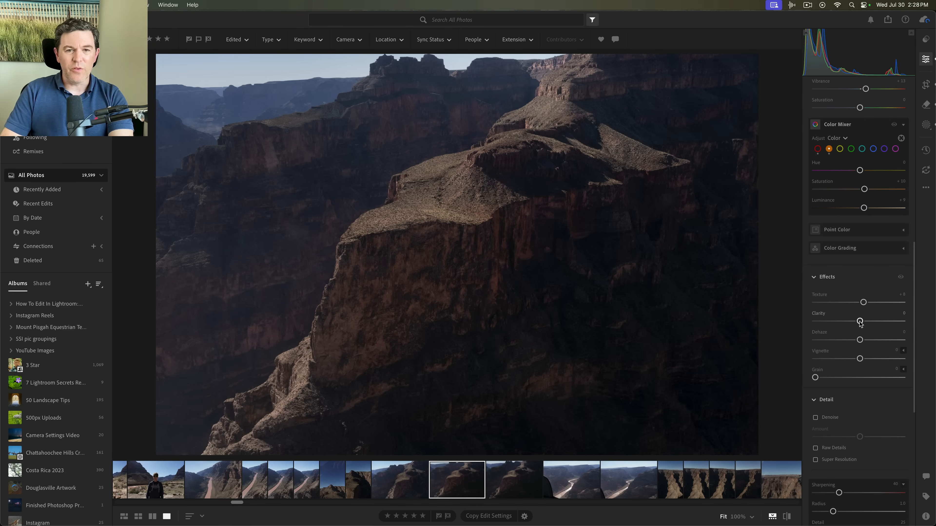
{"action": "left_click_drag", "start_coordinate": [860, 323], "coordinate": [862, 323]}
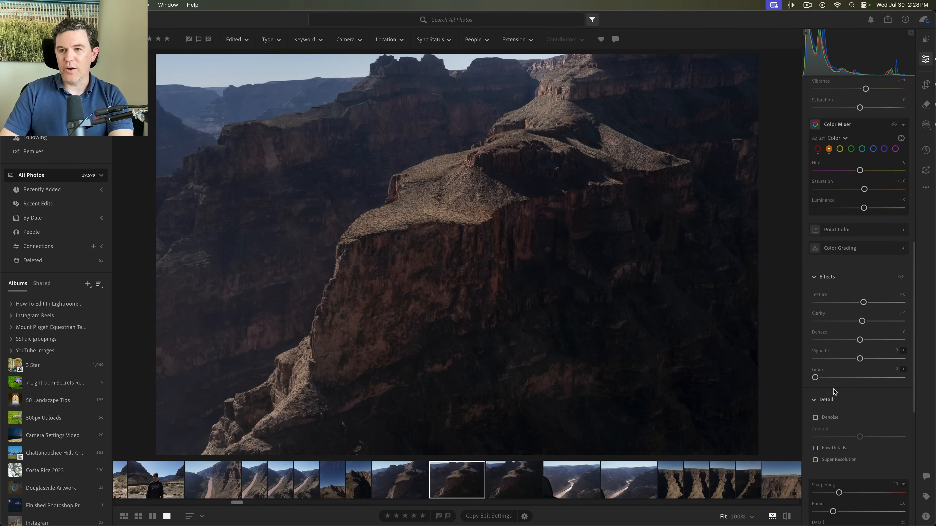
Step: Select Mask 3 over the sunlit plateau top and raise its Clarity to about +2
{"action": "key", "text": "m"}
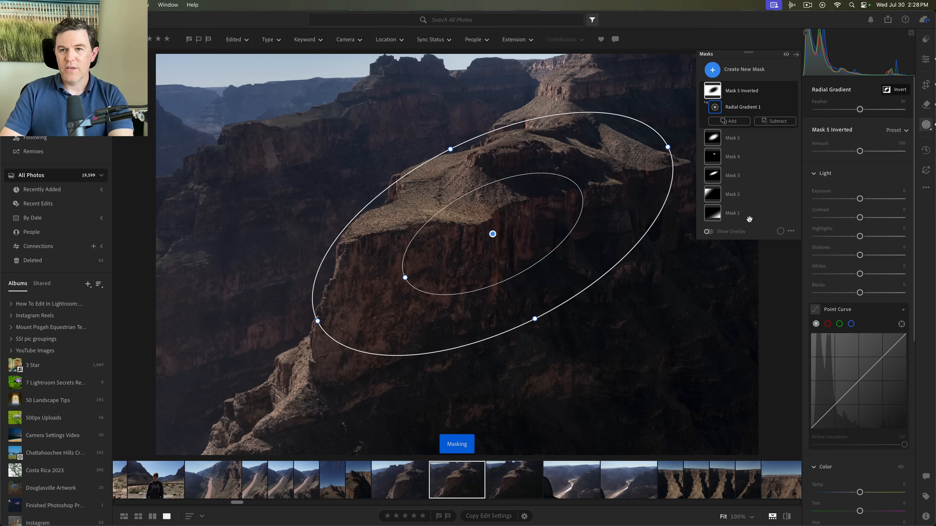
{"action": "left_click", "coordinate": [715, 142]}
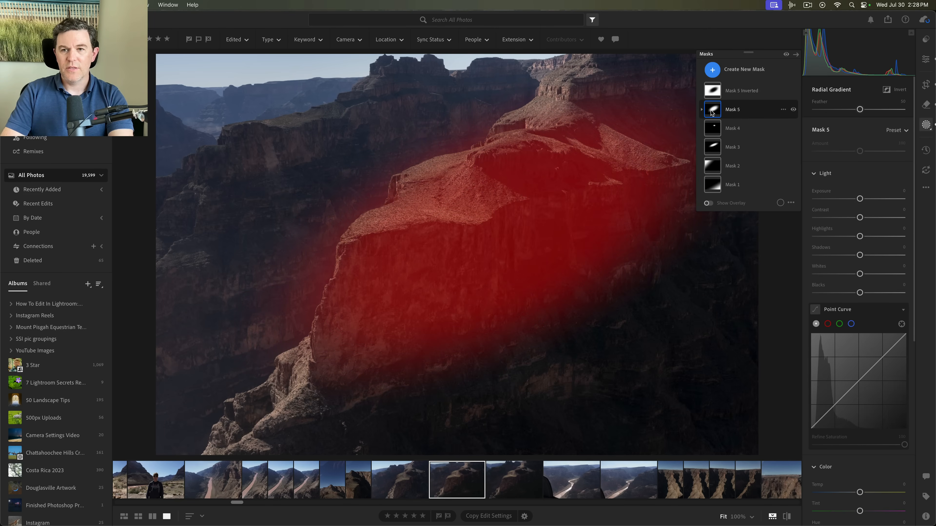
{"action": "left_click", "coordinate": [713, 149]}
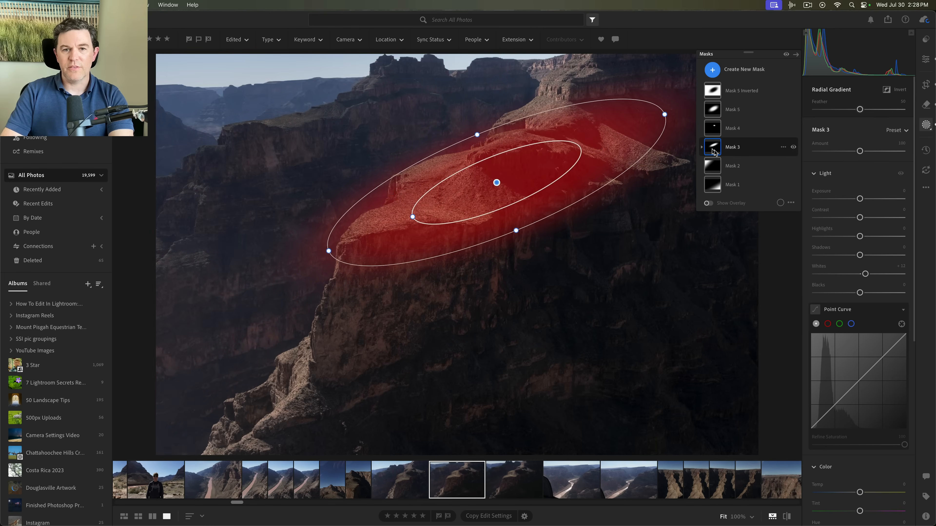
{"action": "scroll", "coordinate": [846, 436], "scroll_direction": "down", "scroll_amount": 10}
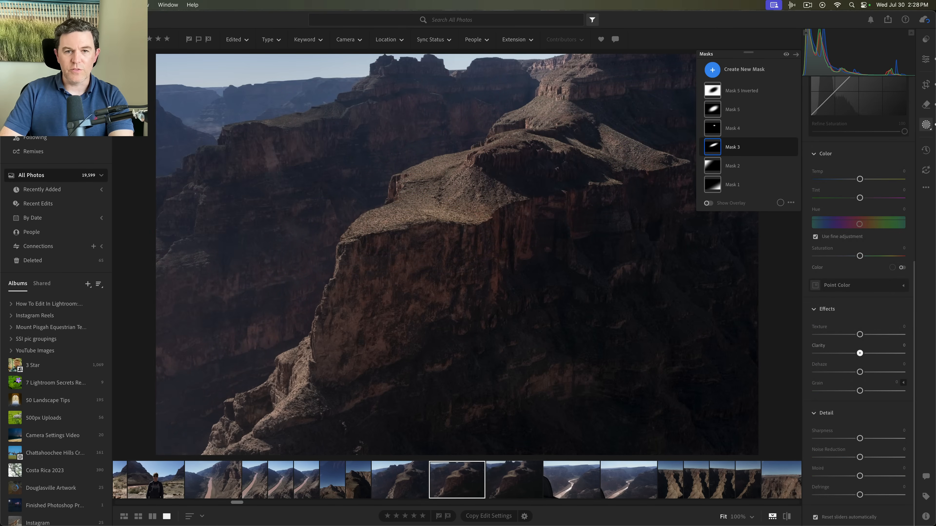
{"action": "left_click_drag", "start_coordinate": [860, 354], "coordinate": [860, 356]}
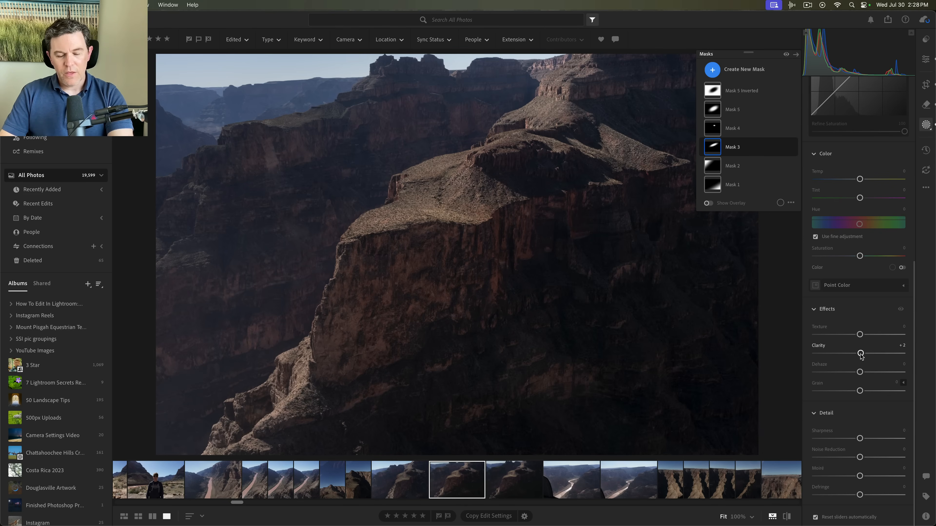
Step: In the global edits, raise Sharpening to about 65 and preview its Masking while setting it to 75
{"action": "key", "text": "e"}
{"action": "scroll", "coordinate": [846, 351], "scroll_direction": "down", "scroll_amount": 5}
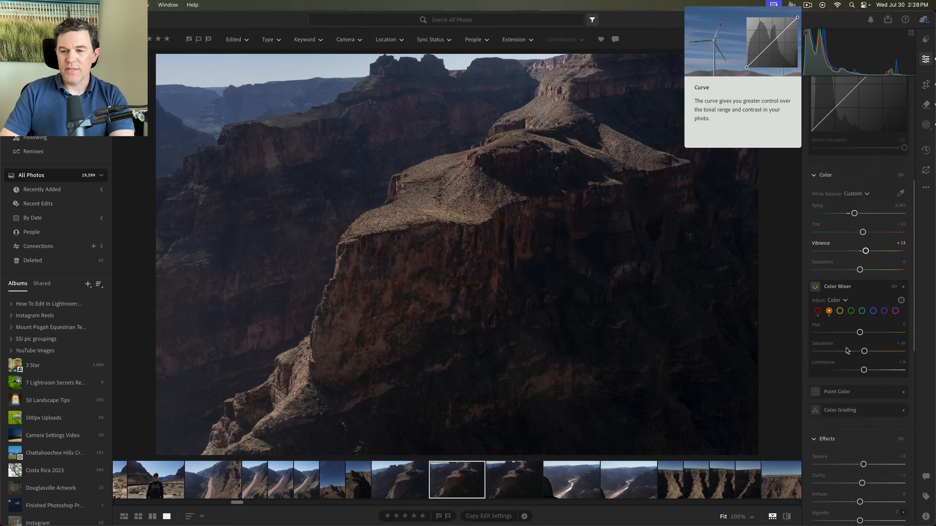
{"action": "scroll", "coordinate": [846, 350], "scroll_direction": "down", "scroll_amount": 5}
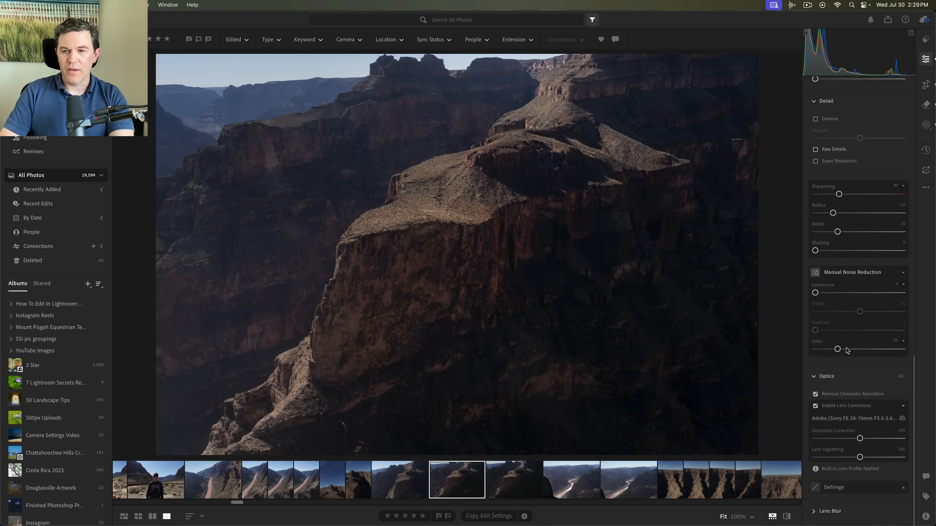
{"action": "scroll", "coordinate": [850, 314], "scroll_direction": "up", "scroll_amount": 5}
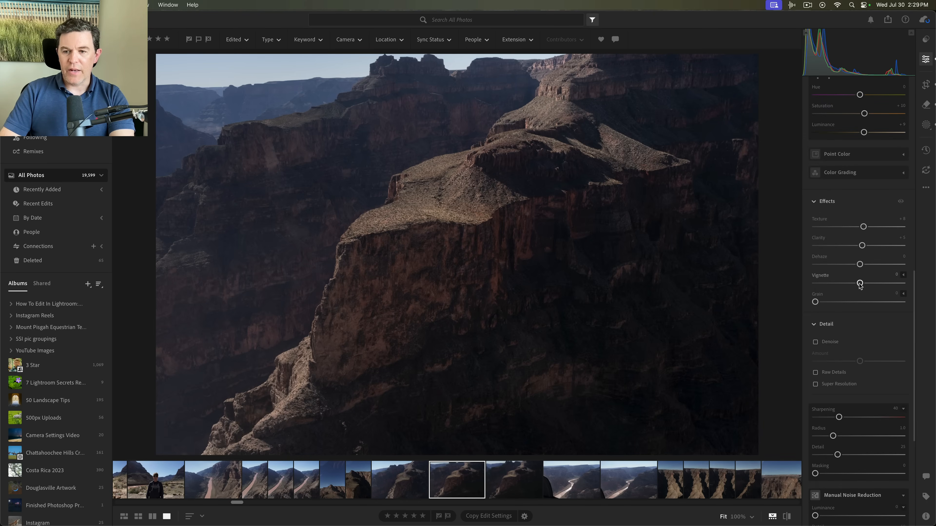
{"action": "scroll", "coordinate": [842, 354], "scroll_direction": "down", "scroll_amount": 2}
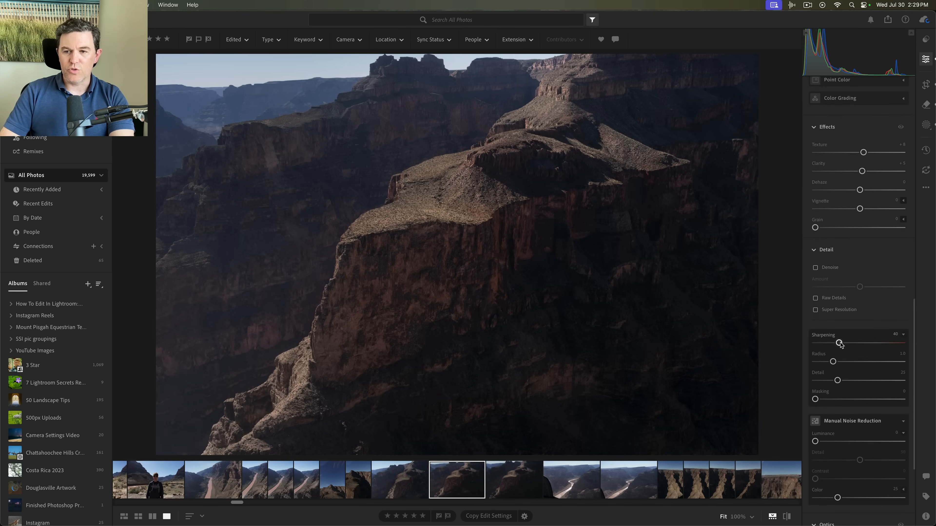
{"action": "left_click_drag", "start_coordinate": [839, 343], "coordinate": [854, 344]}
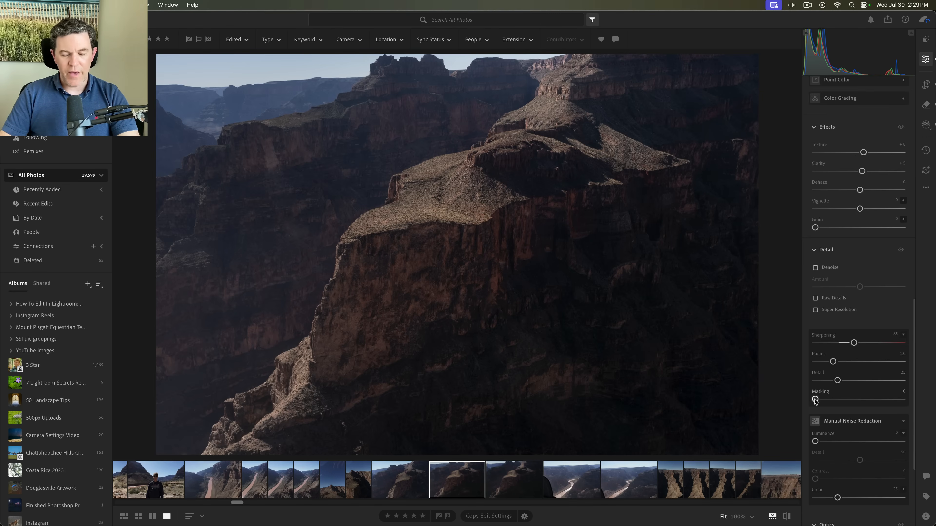
{"action": "key", "text": "alt"}
{"action": "left_click_drag", "start_coordinate": [815, 400], "coordinate": [881, 394]}
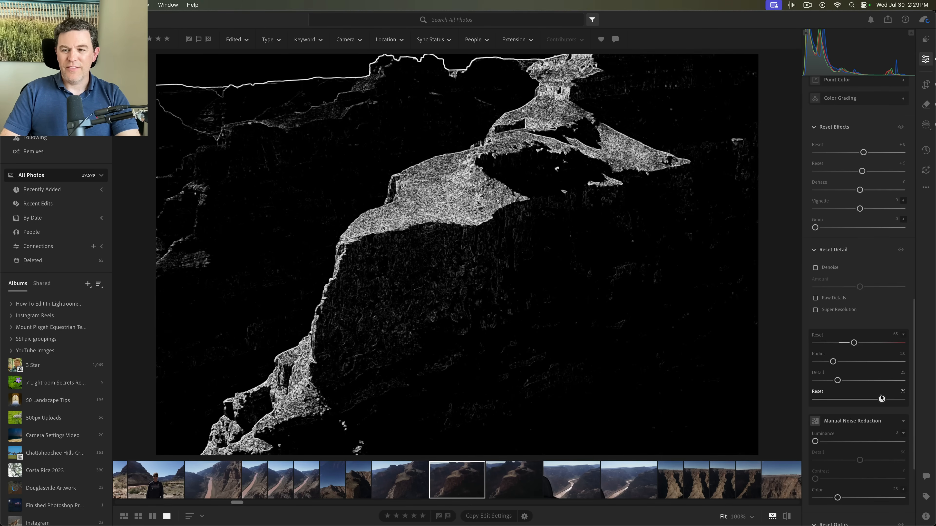
{"action": "left_click_drag", "start_coordinate": [880, 395], "coordinate": [881, 395]}
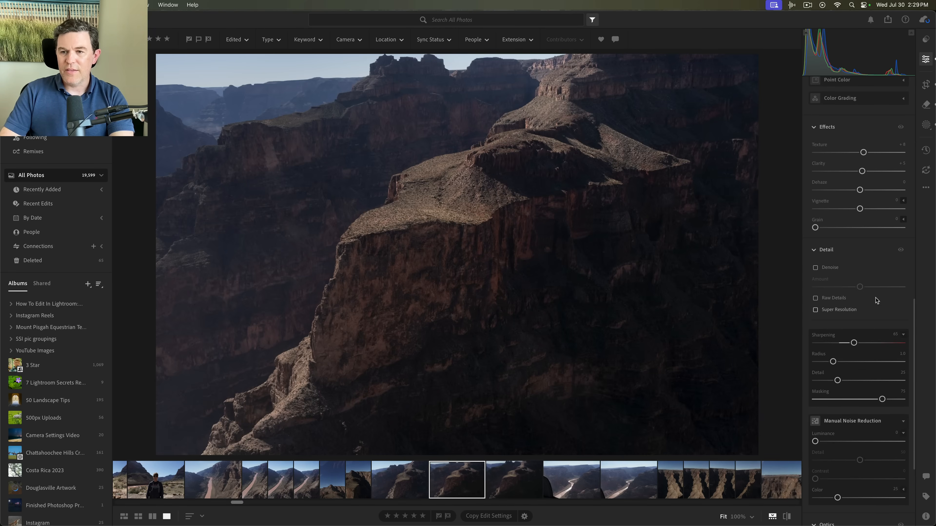
Step: Toggle the Detail edits off and on to compare the photo with and without sharpening
{"action": "left_click", "coordinate": [901, 250]}
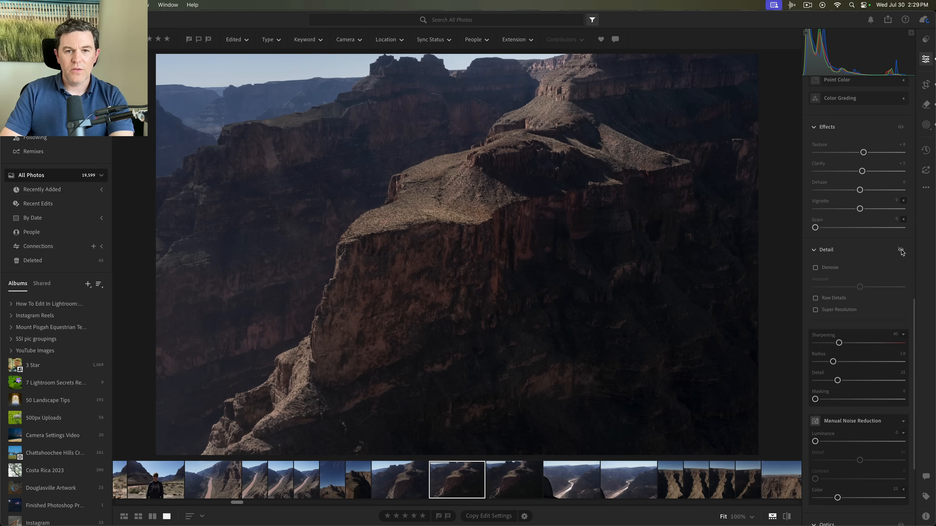
{"action": "left_click", "coordinate": [902, 250]}
{"action": "left_click", "coordinate": [901, 251]}
{"action": "left_click", "coordinate": [901, 251]}
Step: Darken the photo's edges by setting the Vignette to about -11
{"action": "scroll", "coordinate": [847, 281], "scroll_direction": "down", "scroll_amount": 3}
{"action": "scroll", "coordinate": [844, 282], "scroll_direction": "down", "scroll_amount": 3}
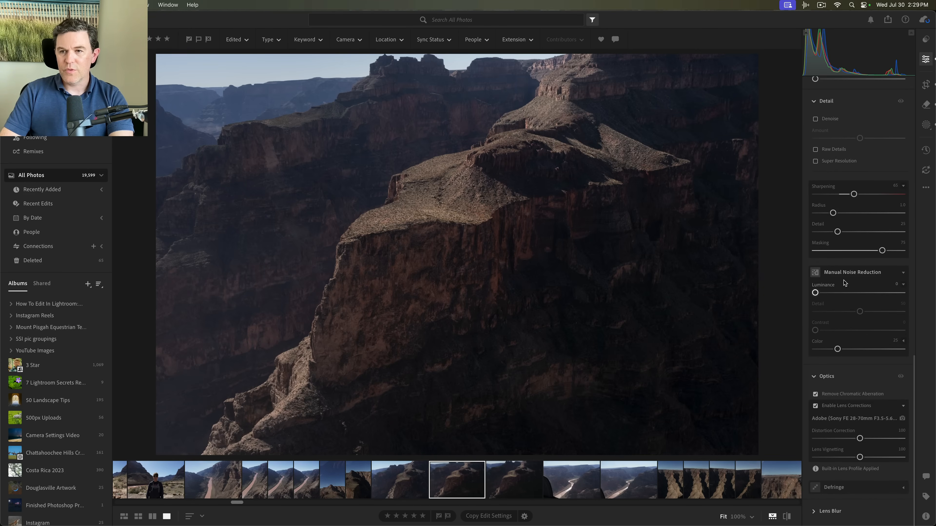
{"action": "scroll", "coordinate": [844, 282], "scroll_direction": "up", "scroll_amount": 12}
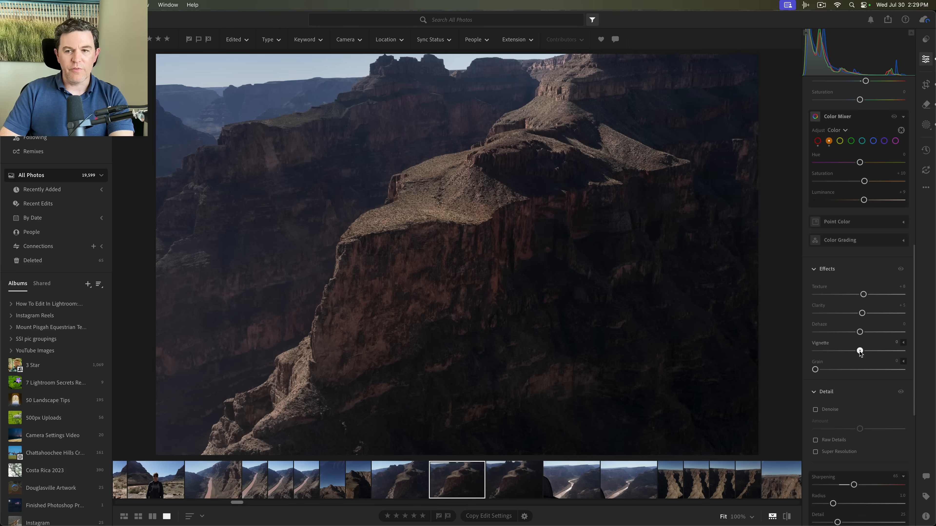
{"action": "left_click_drag", "start_coordinate": [860, 350], "coordinate": [855, 351]}
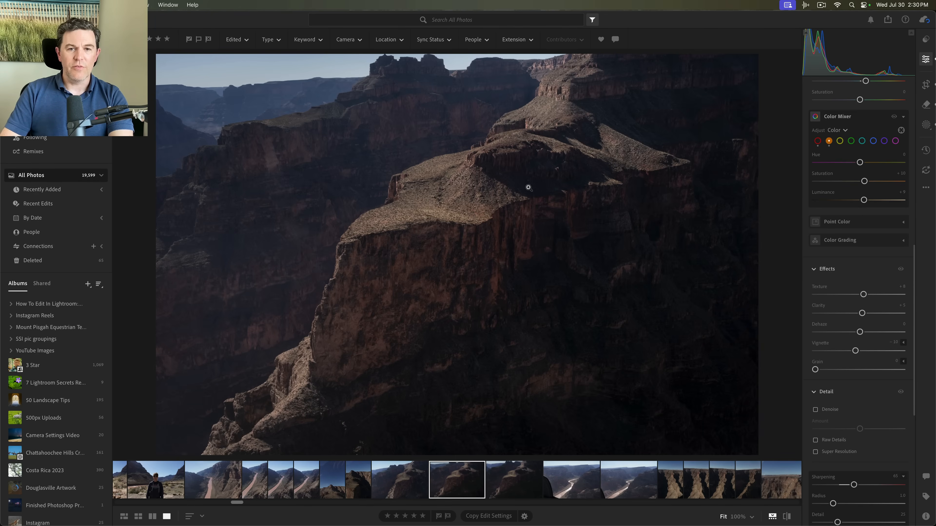
Step: Compare the photo with the Effects edits hidden and shown, and check the edit against the original
{"action": "left_click", "coordinate": [900, 270]}
{"action": "left_click", "coordinate": [900, 270]}
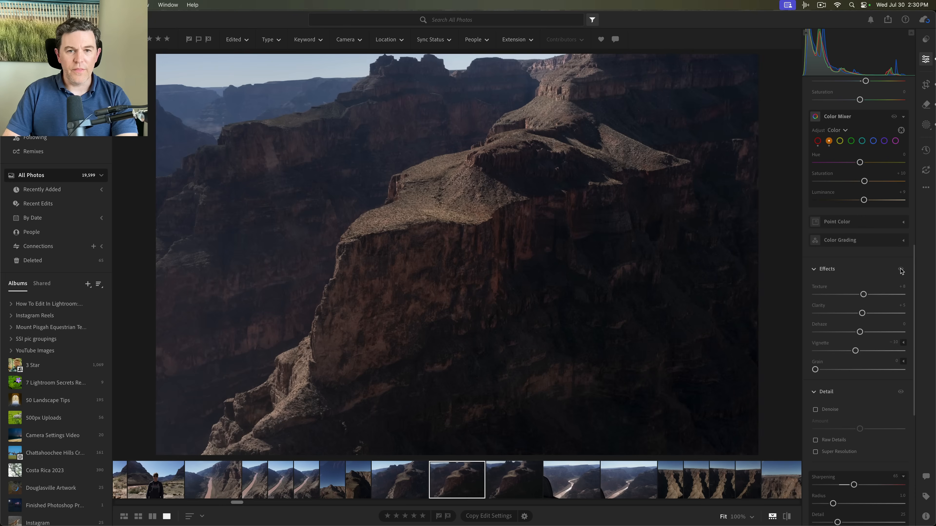
{"action": "left_click", "coordinate": [900, 270]}
{"action": "left_click", "coordinate": [901, 270]}
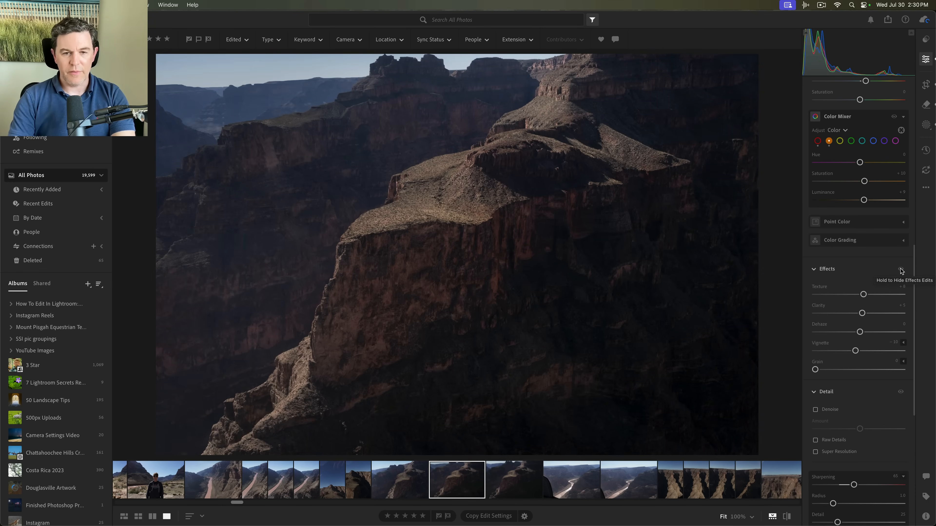
{"action": "key", "text": "backslash"}
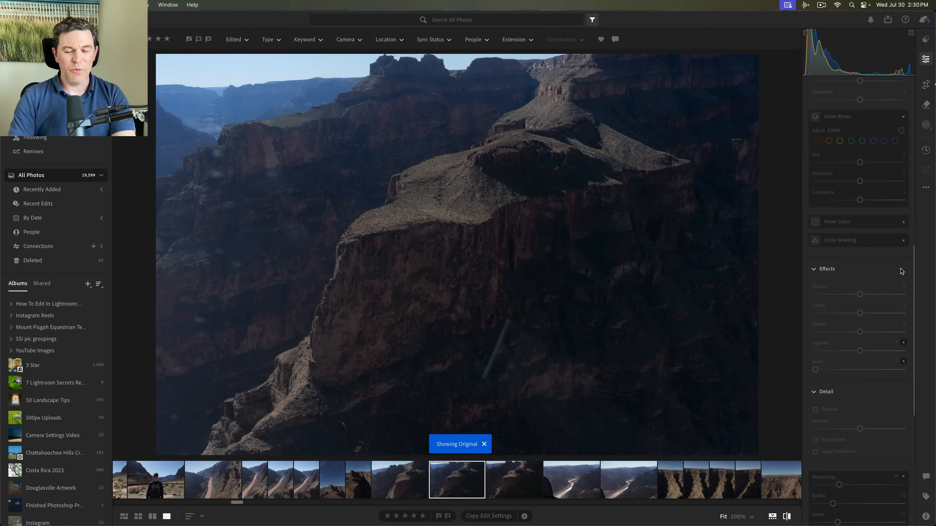
{"action": "key", "text": "backslash"}
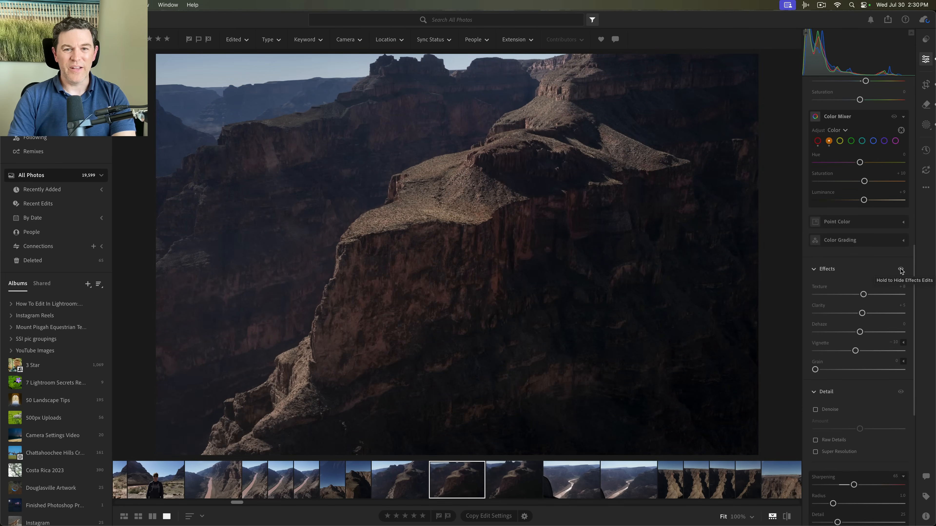
Step: Check the Effects edits once more and raise the global Dehaze to +13
{"action": "left_click_drag", "start_coordinate": [902, 271], "coordinate": [902, 271]}
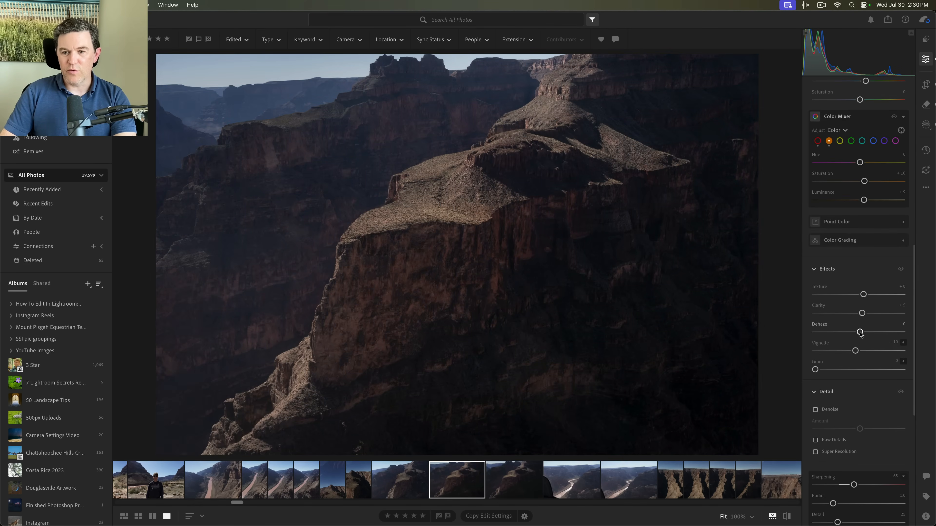
{"action": "left_click_drag", "start_coordinate": [860, 332], "coordinate": [866, 334]}
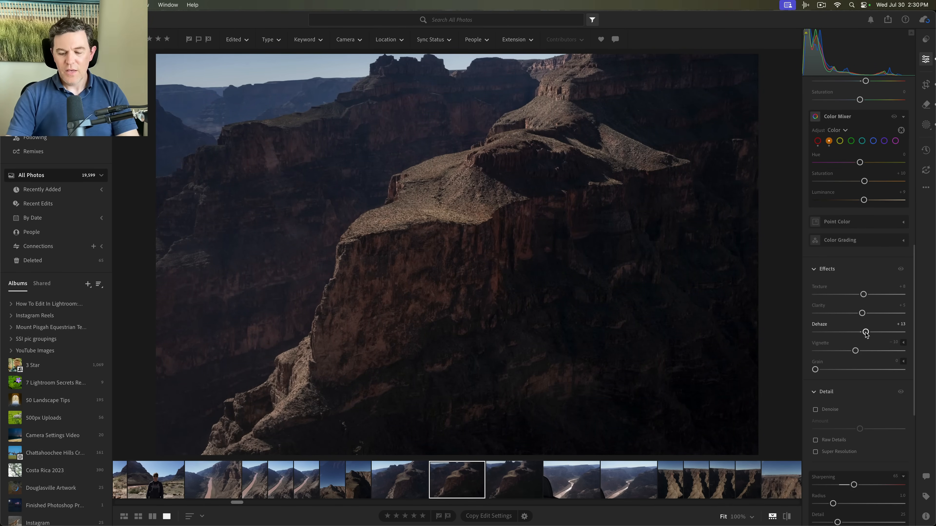